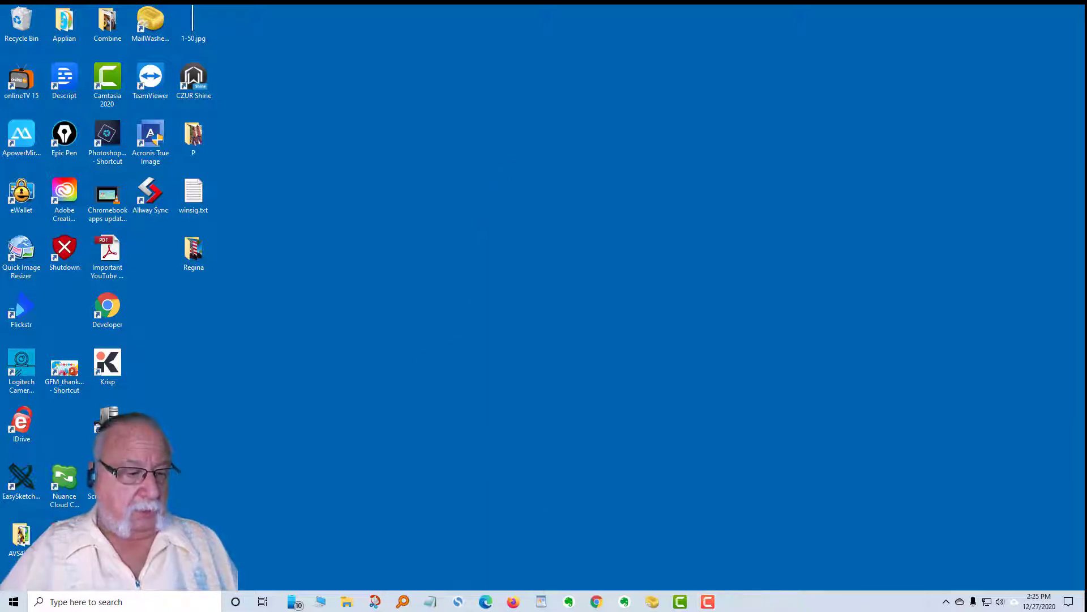
# Search for 'tips' and launch the Tips app
pyautogui.click(119, 601)
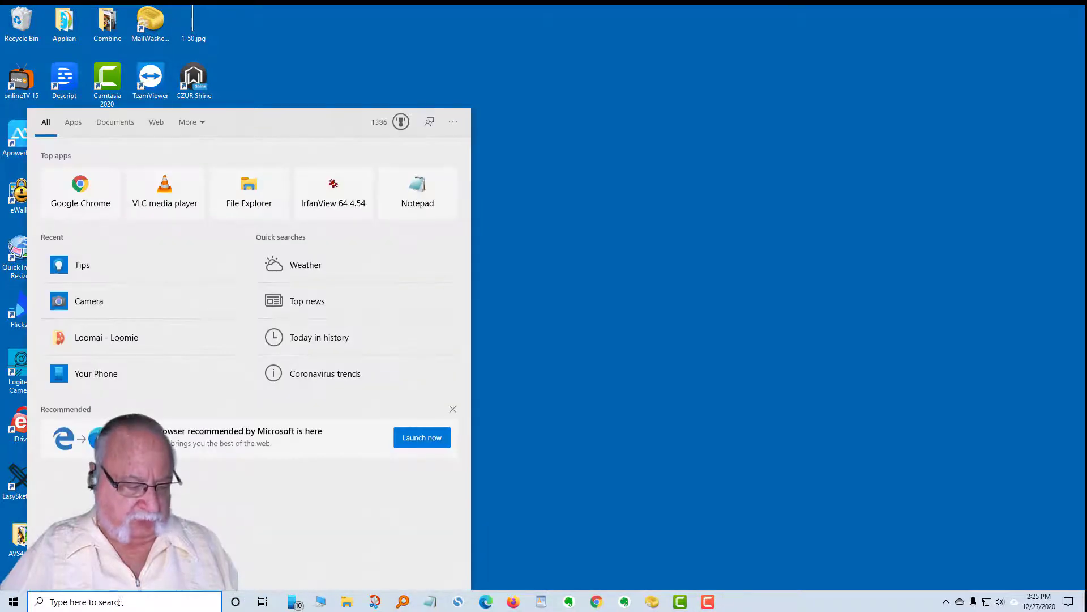
pyautogui.write('tips')
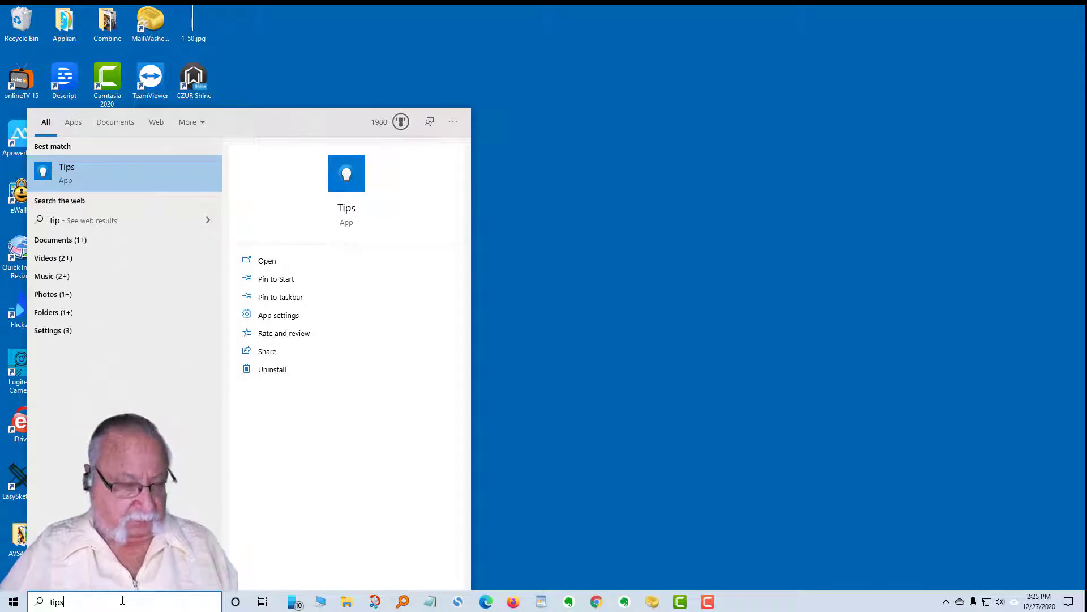
pyautogui.click(126, 177)
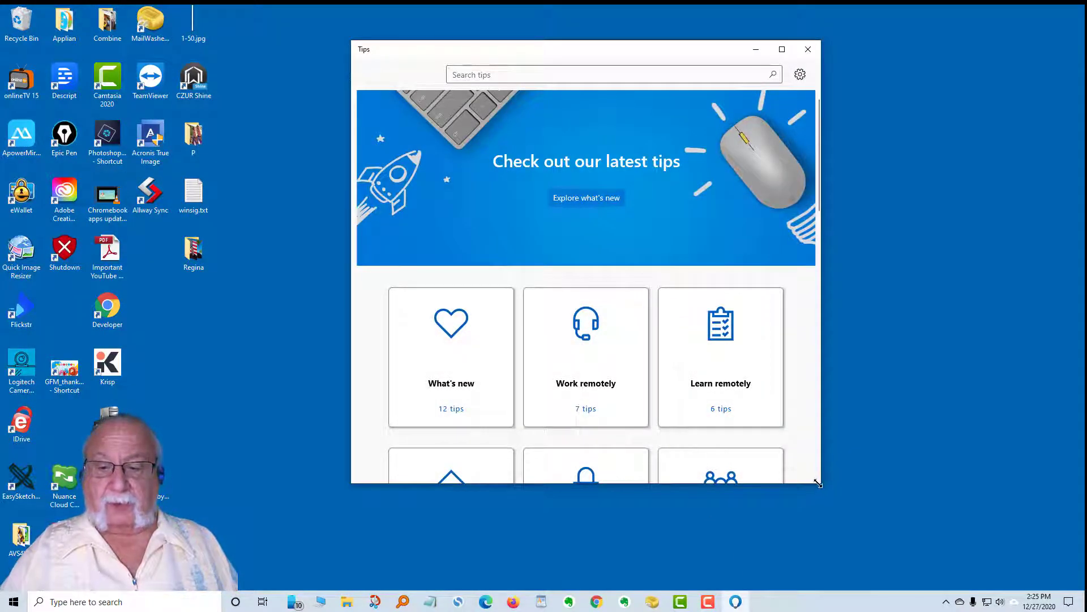
# Enlarge the Tips window and scroll through its category cards, including What's new
pyautogui.moveTo(814, 485); pyautogui.dragTo(1010, 541)
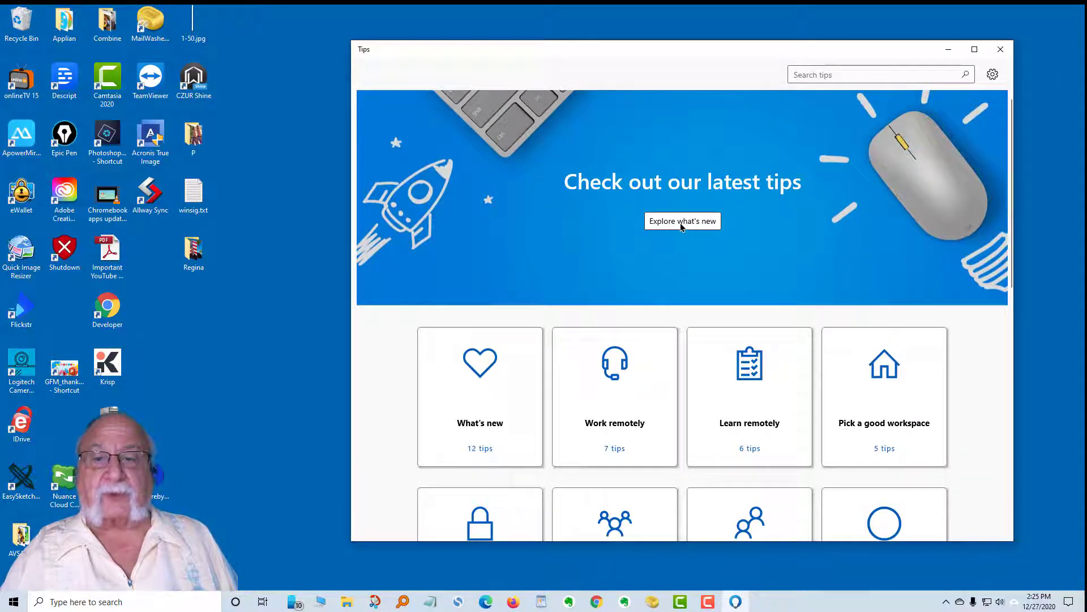
pyautogui.scroll(-3, 589, 255)
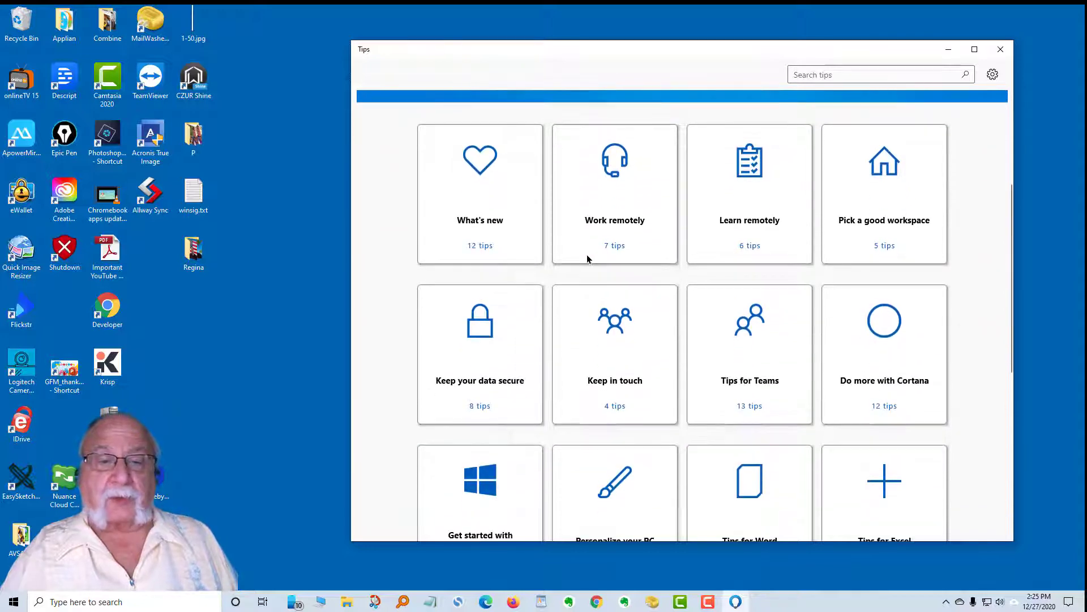
pyautogui.scroll(-3, 501, 256)
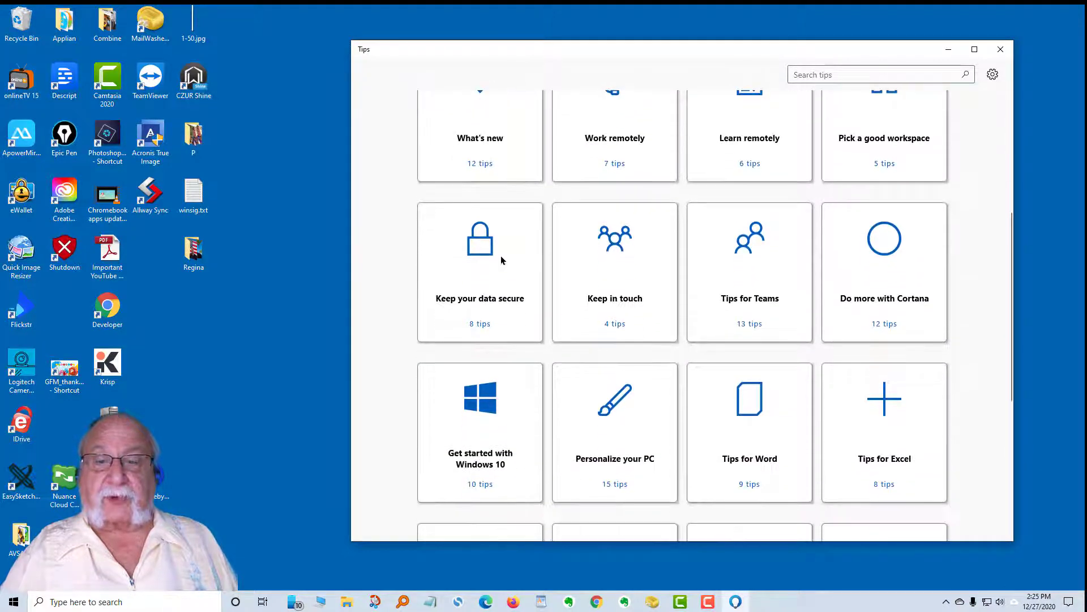
pyautogui.scroll(-2, 502, 258)
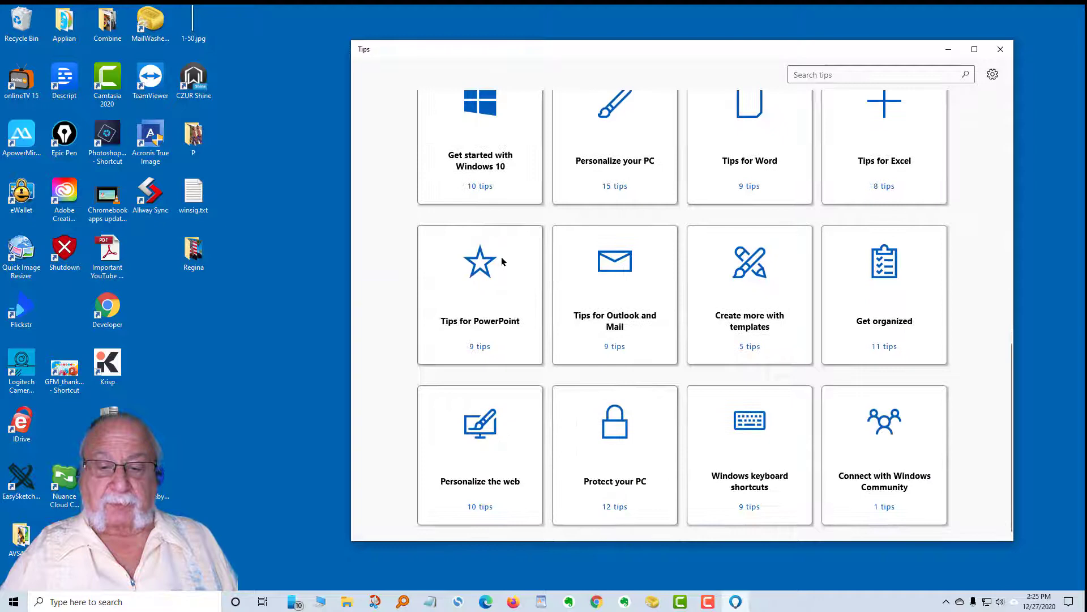
pyautogui.scroll(4, 503, 283)
pyautogui.scroll(3, 503, 289)
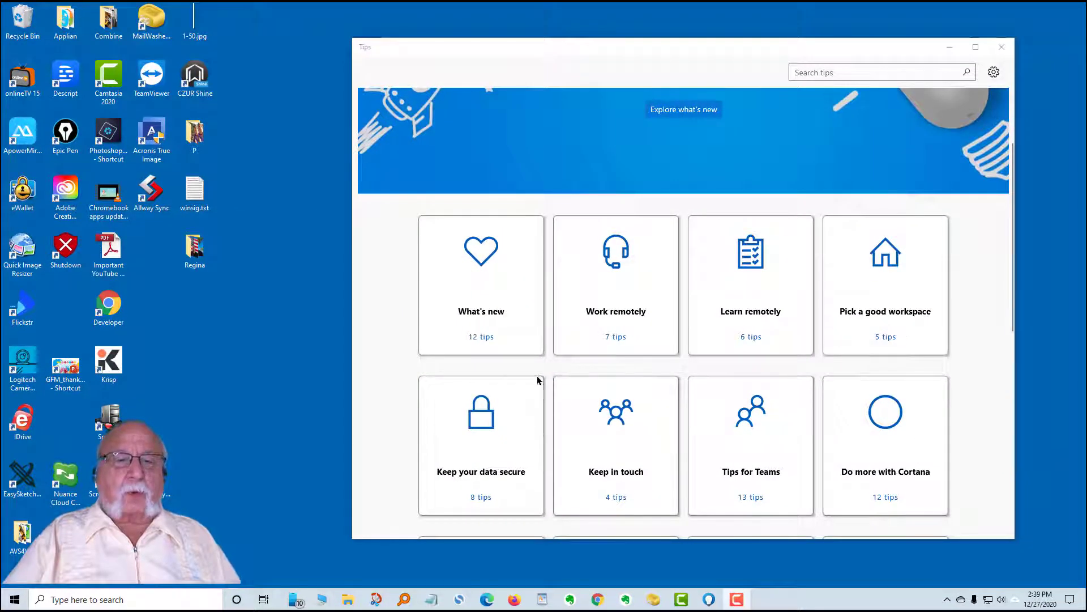
# Open the What's new card at tip 1 of 12, 'What's your favorite mode?'
pyautogui.click(477, 262)
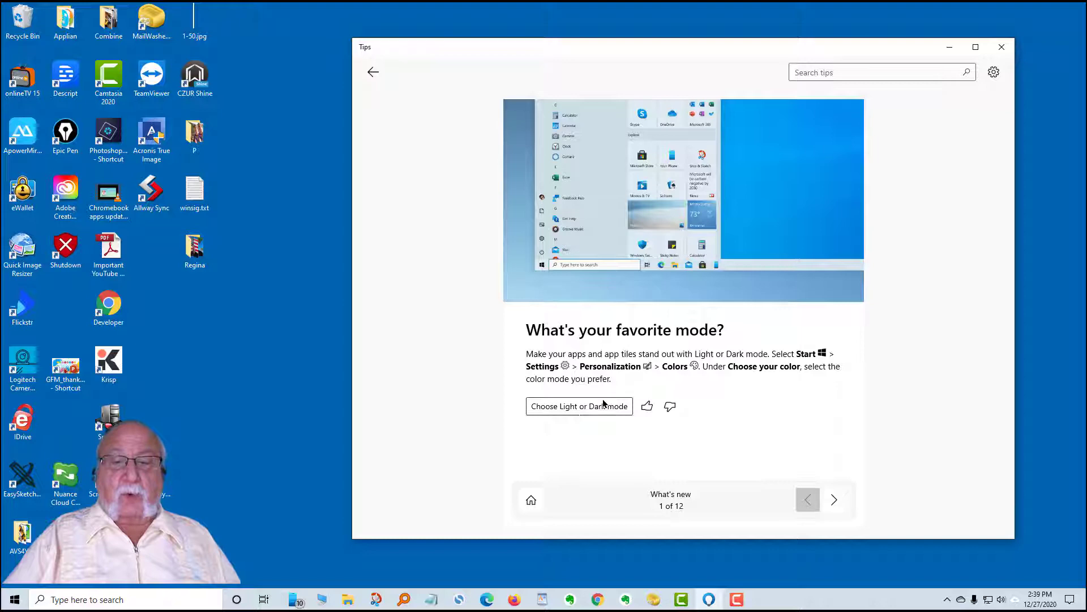
# Go to the Personalization > Colors page in Windows Settings
pyautogui.click(3, 595)
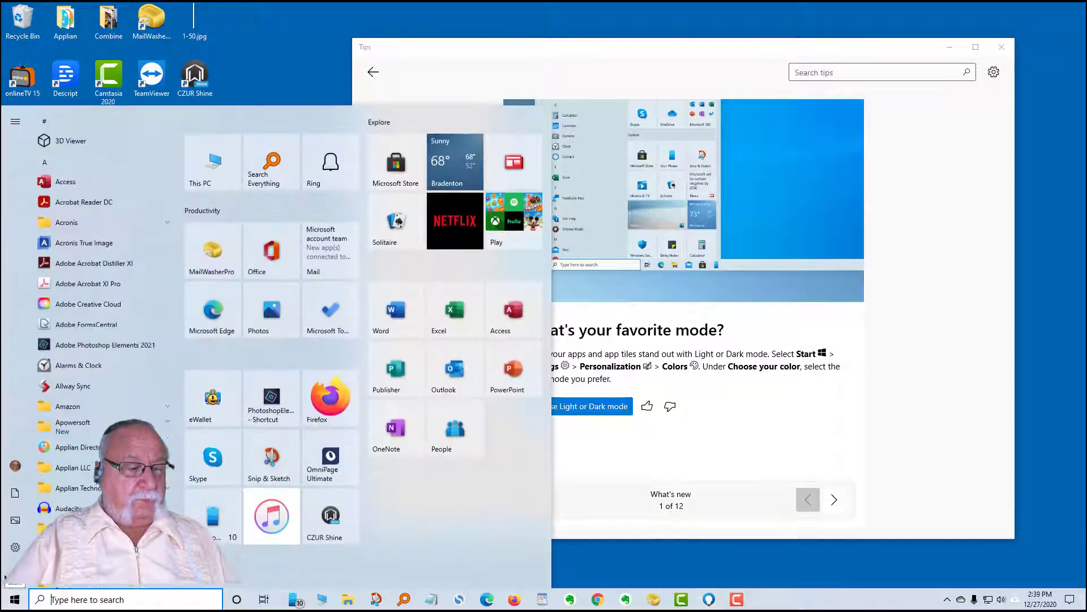
pyautogui.click(15, 546)
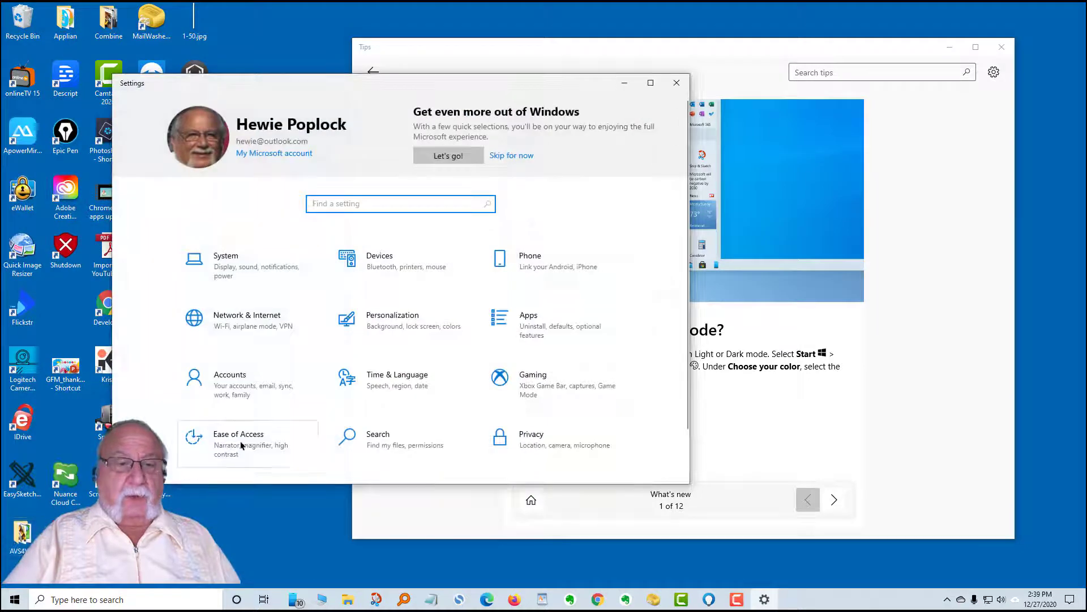
pyautogui.click(406, 319)
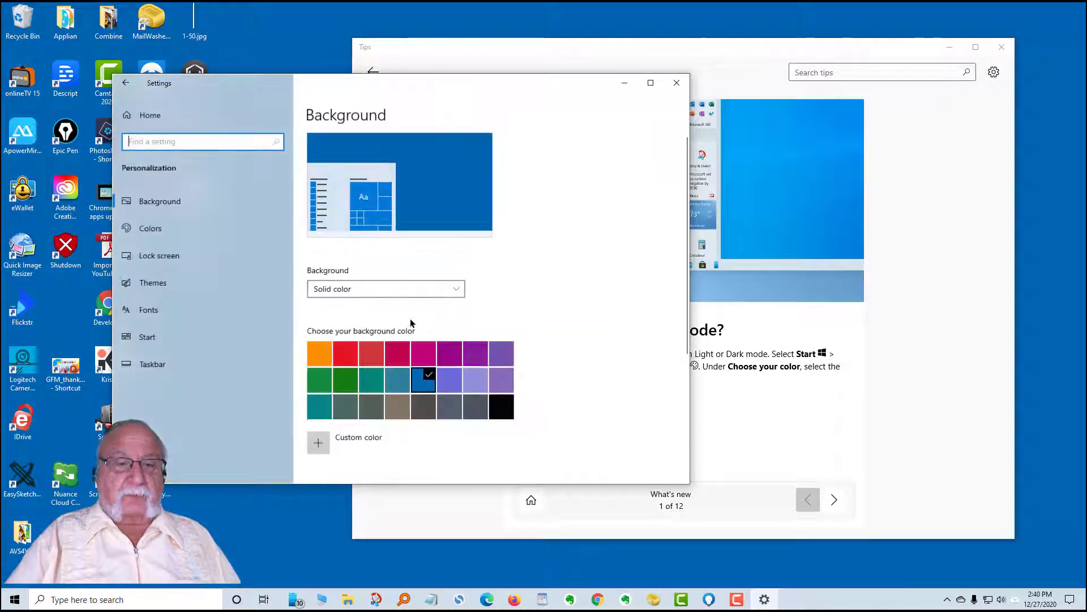
pyautogui.click(153, 230)
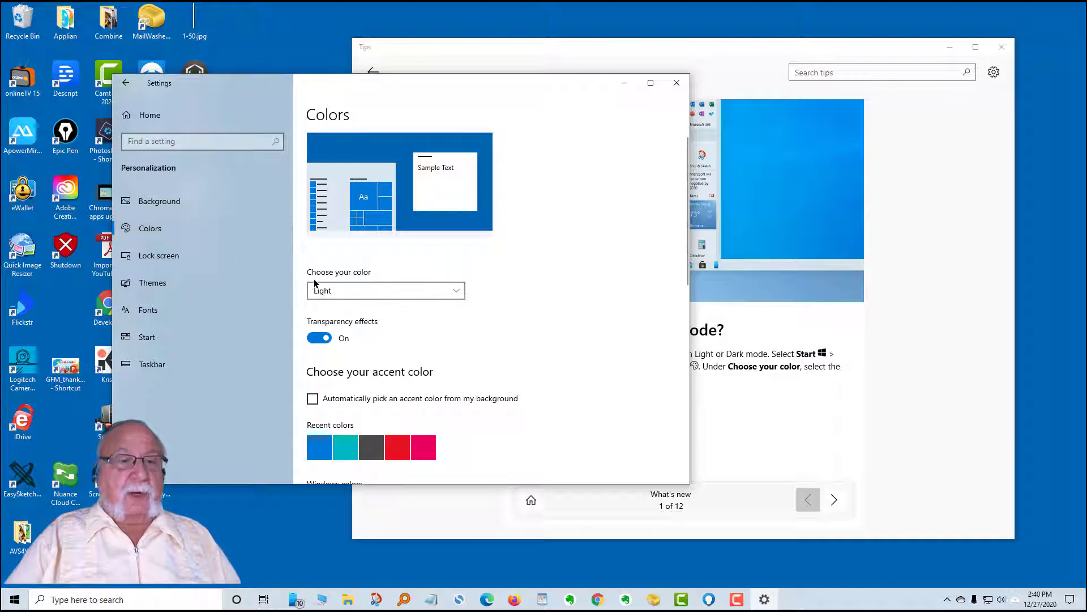
# Set 'Choose your color' to Dark and view the darkened Tips window
pyautogui.click(456, 292)
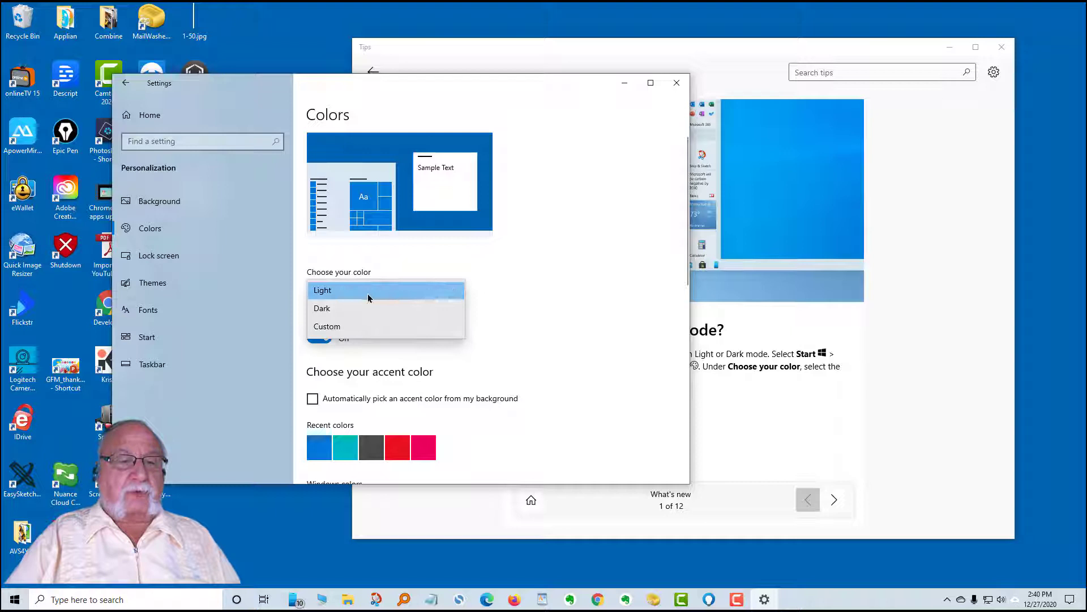
pyautogui.click(321, 307)
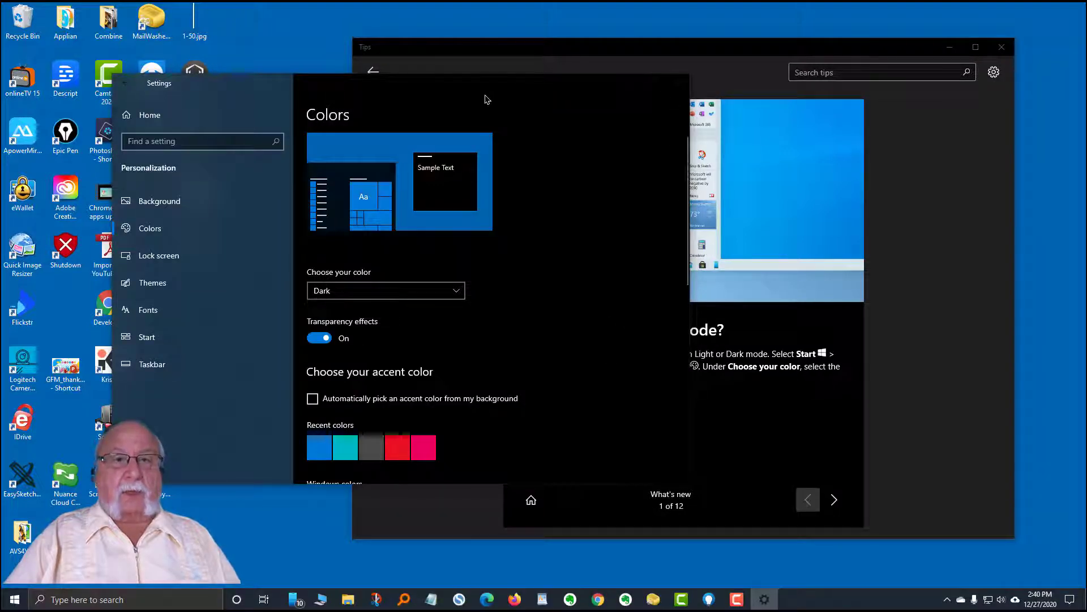
pyautogui.click(970, 359)
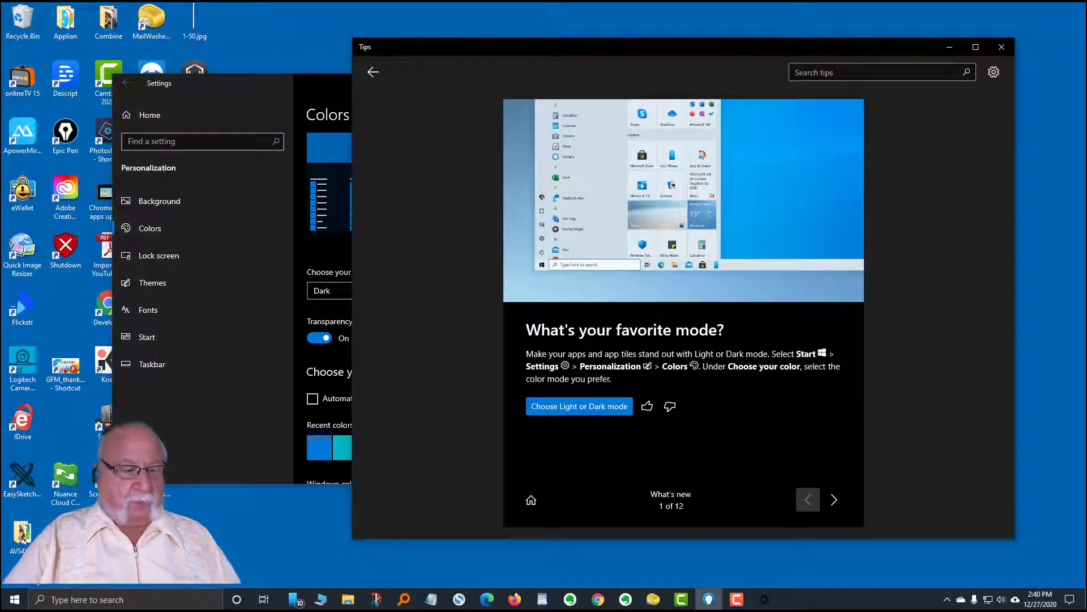
pyautogui.click(13, 605)
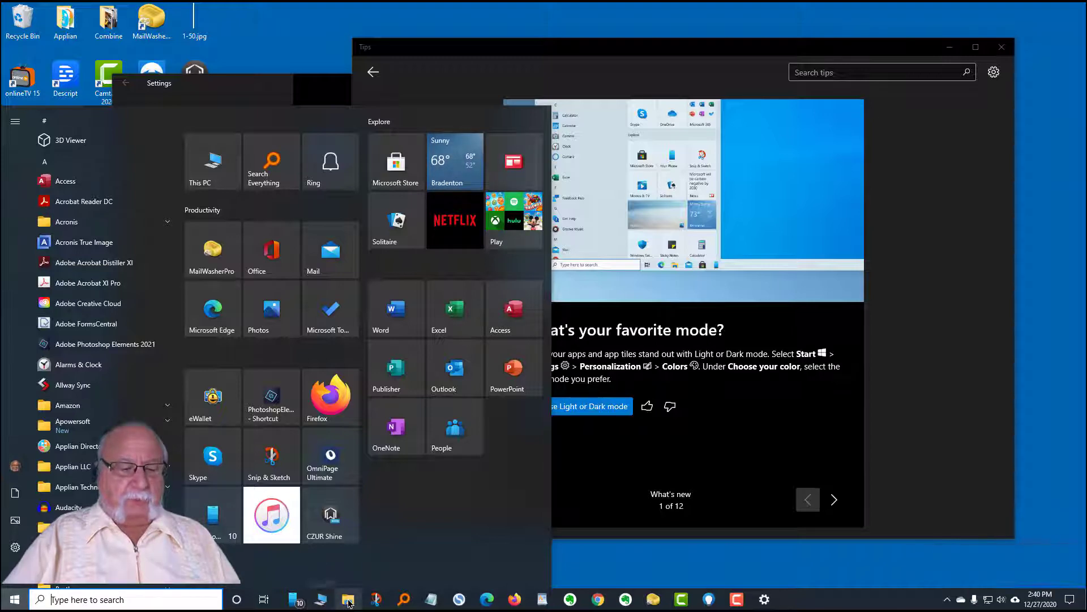
# Open File Explorer, then set 'Choose your color' back to Light in Settings
pyautogui.click(348, 602)
pyautogui.click(349, 601)
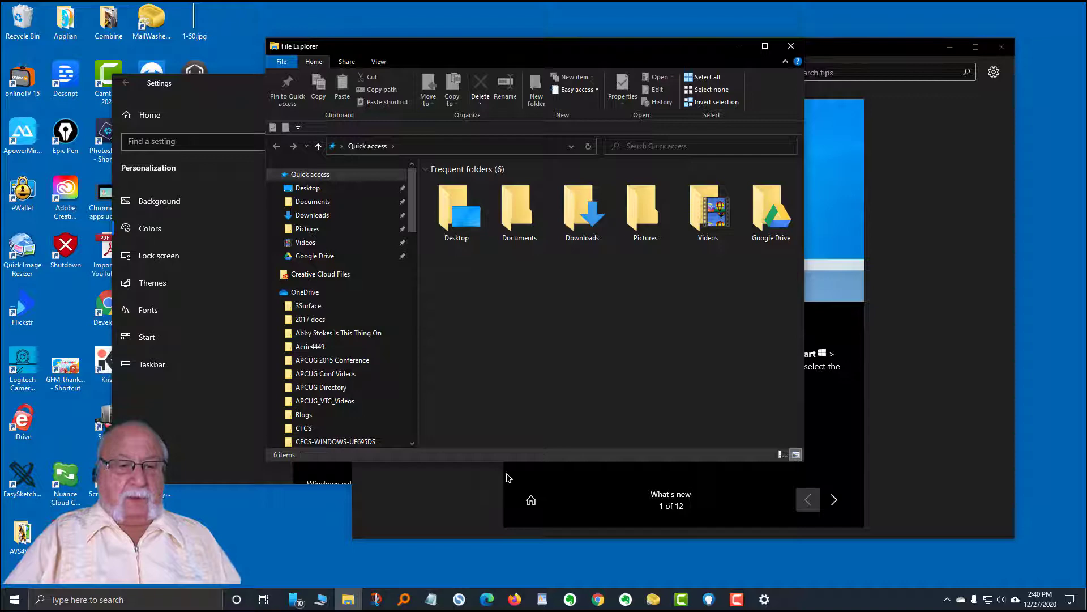
pyautogui.click(835, 267)
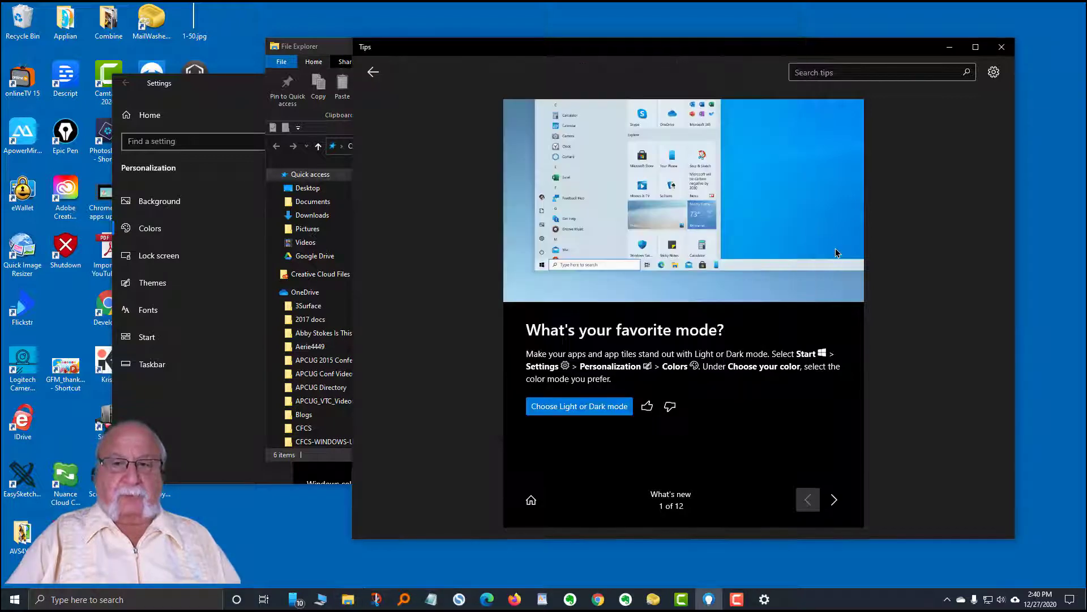
pyautogui.click(764, 598)
pyautogui.click(440, 291)
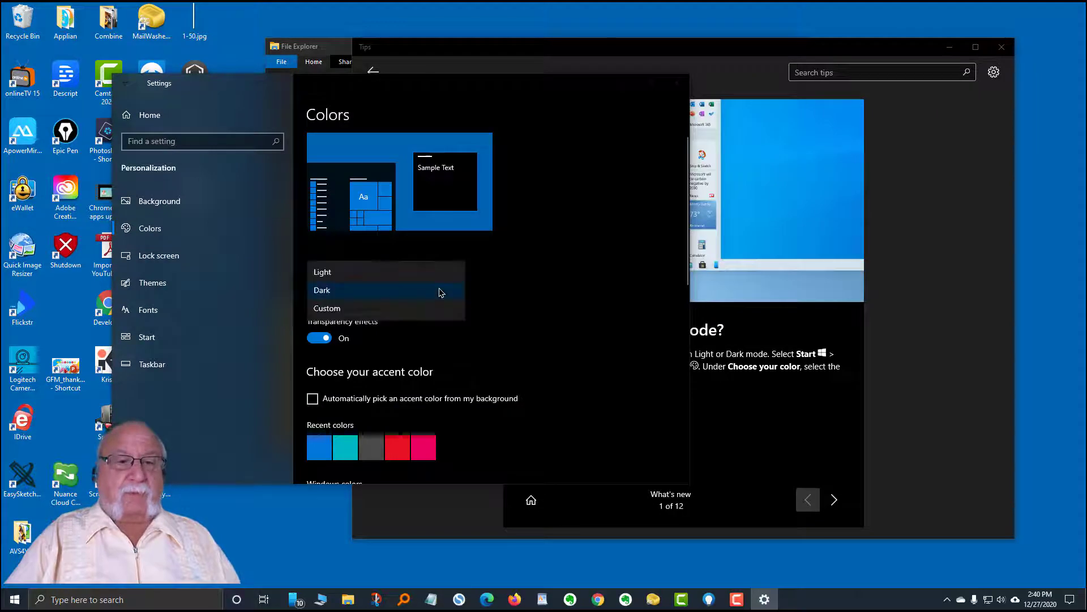
pyautogui.click(329, 273)
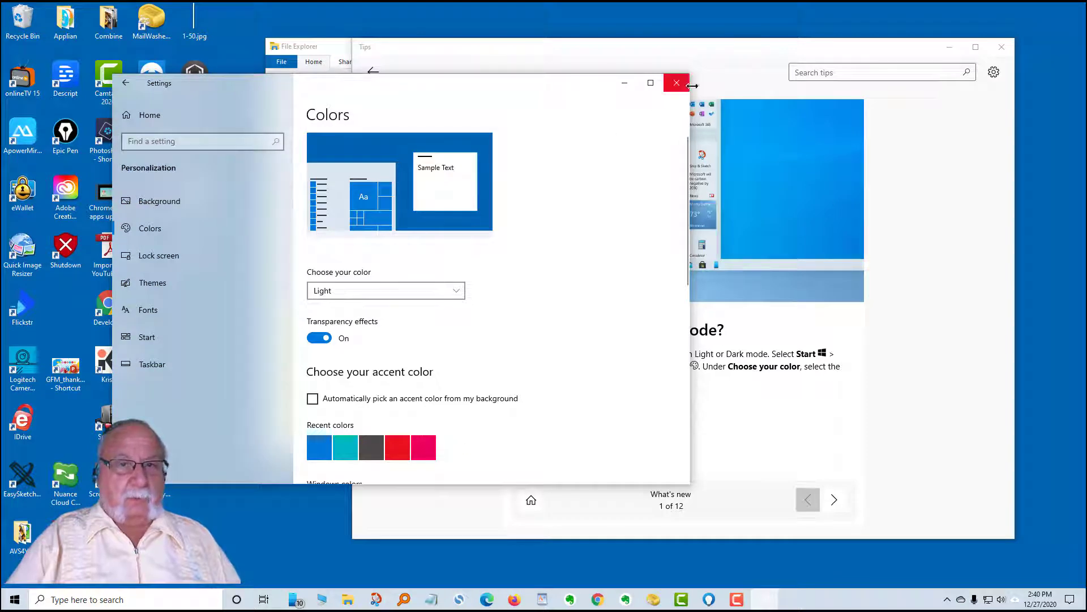
# Close Settings and File Explorer, leaving only the Tips window open
pyautogui.moveTo(691, 75); pyautogui.dragTo(676, 78)
pyautogui.click(661, 85)
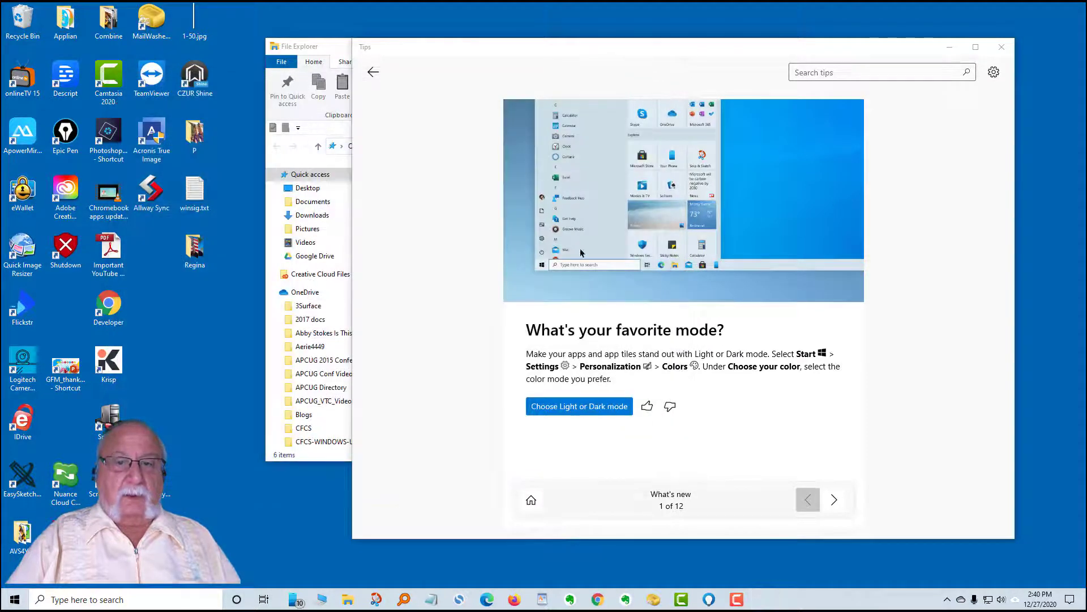
pyautogui.click(339, 442)
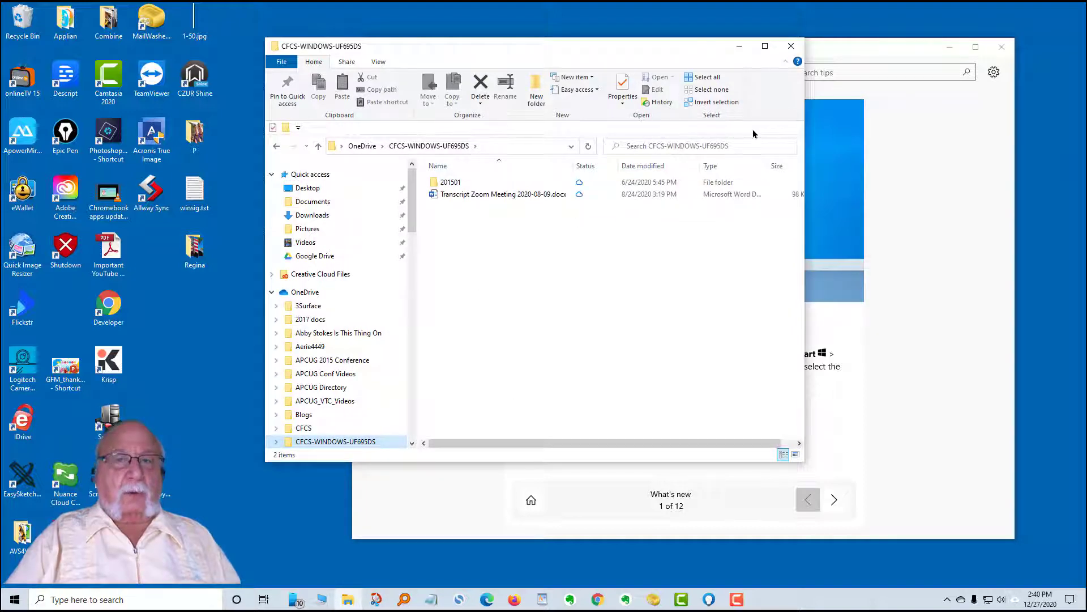
pyautogui.click(789, 44)
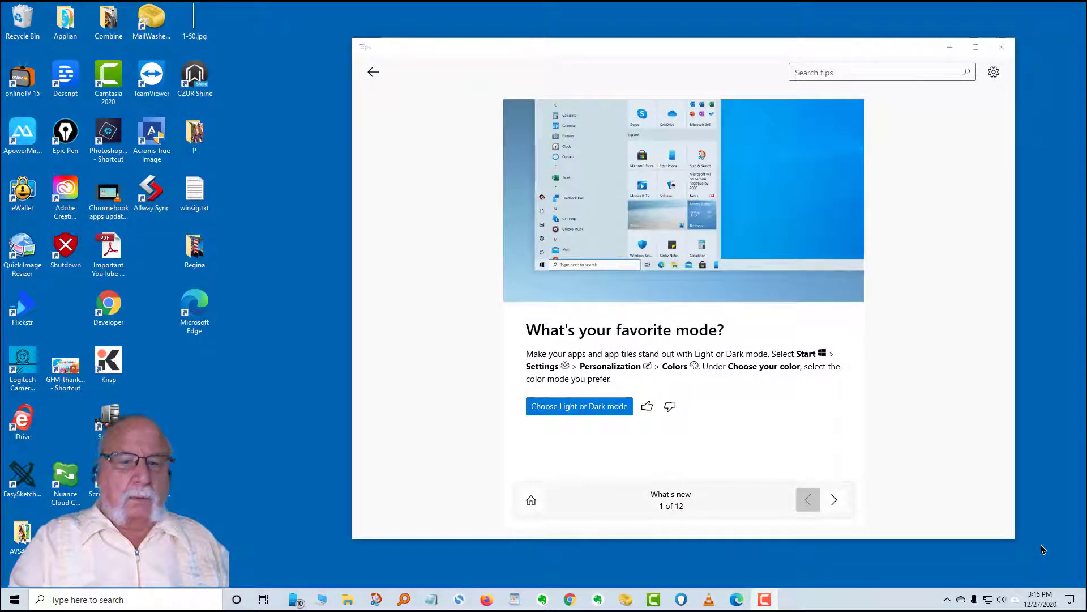
# Advance to tip 2, 'Keep tabs on your website tabs', and bring Edge forward
pyautogui.click(833, 499)
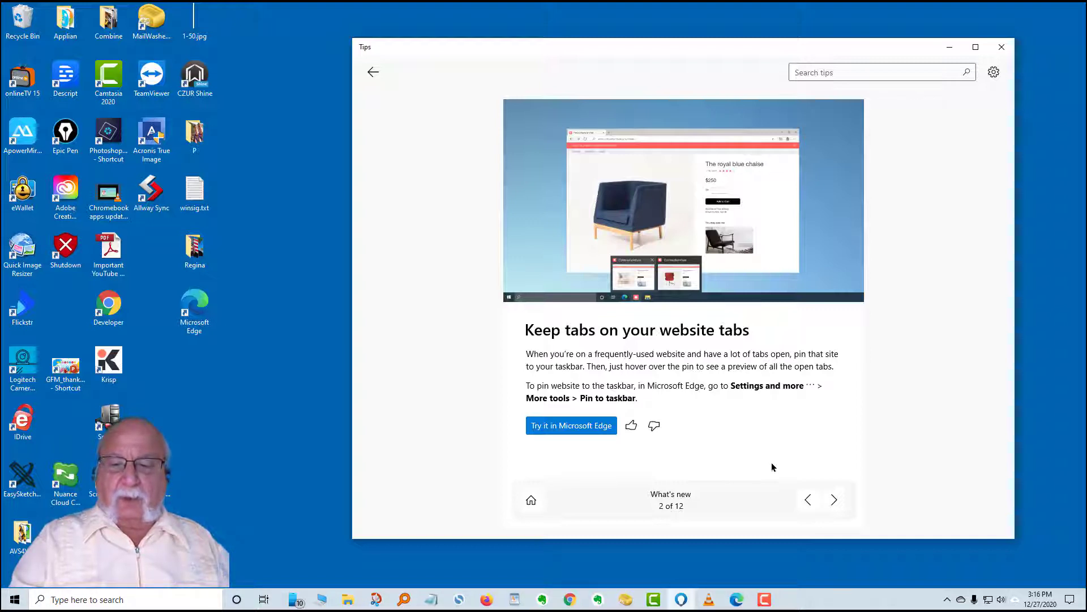
pyautogui.click(737, 603)
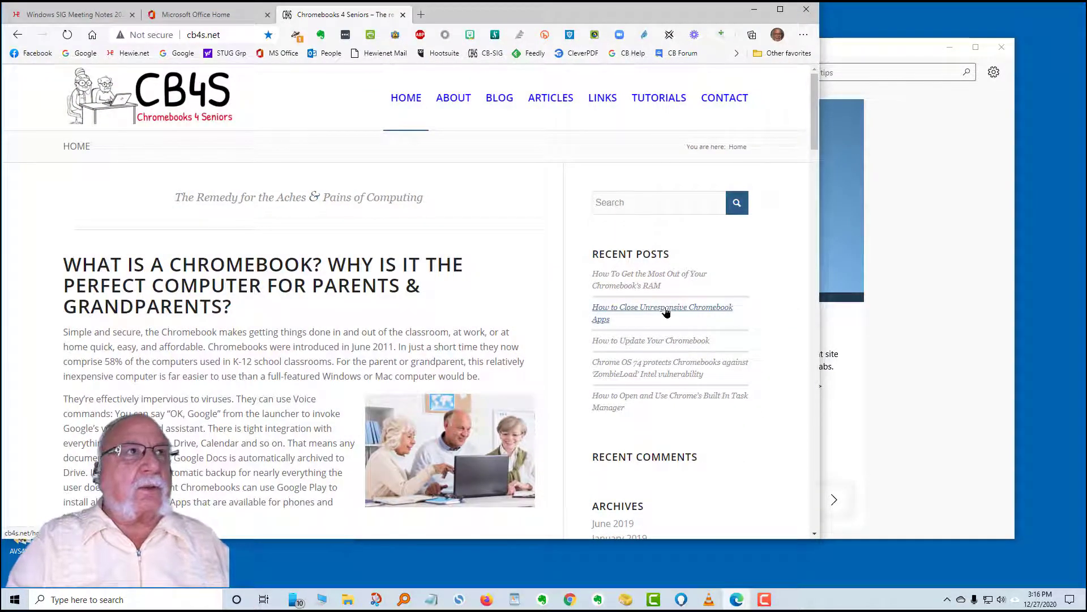
# Pin the Windows SIG Meeting Notes page to the taskbar using Edge's Pin to taskbar option
pyautogui.click(167, 16)
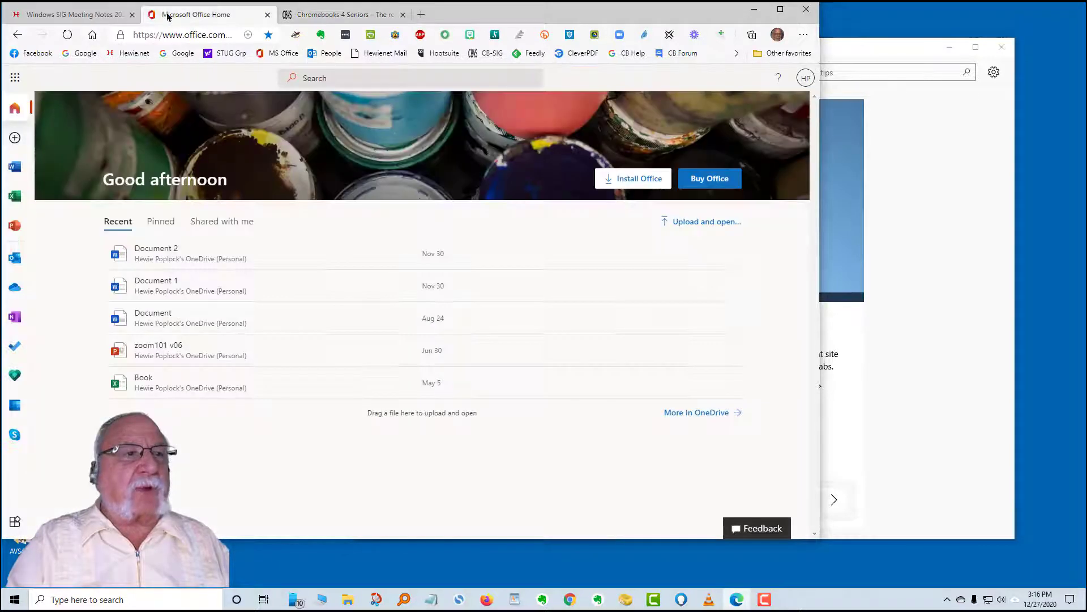
pyautogui.click(76, 17)
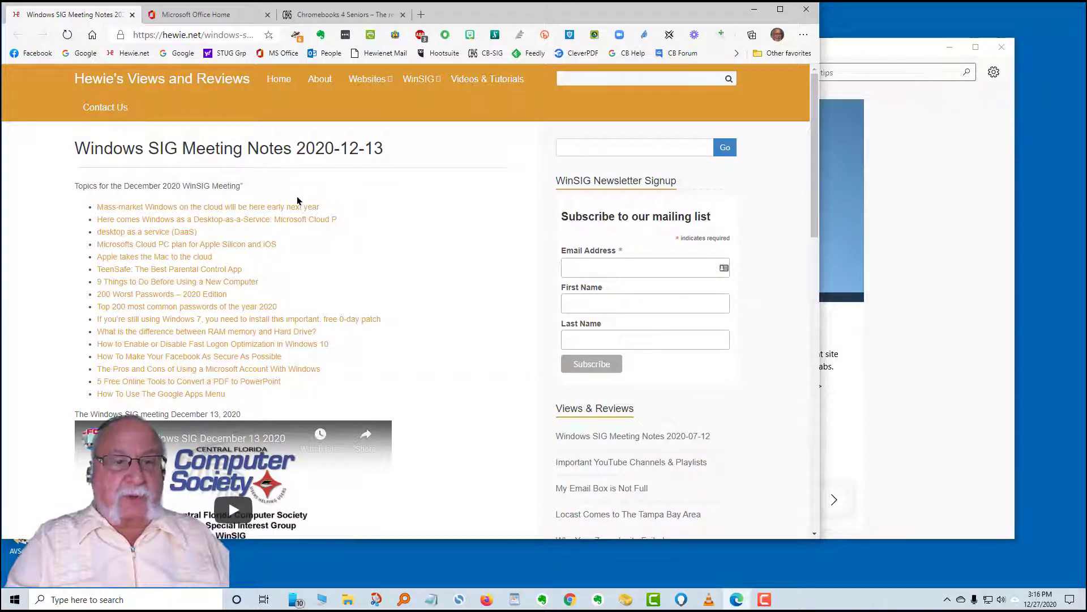
pyautogui.click(803, 35)
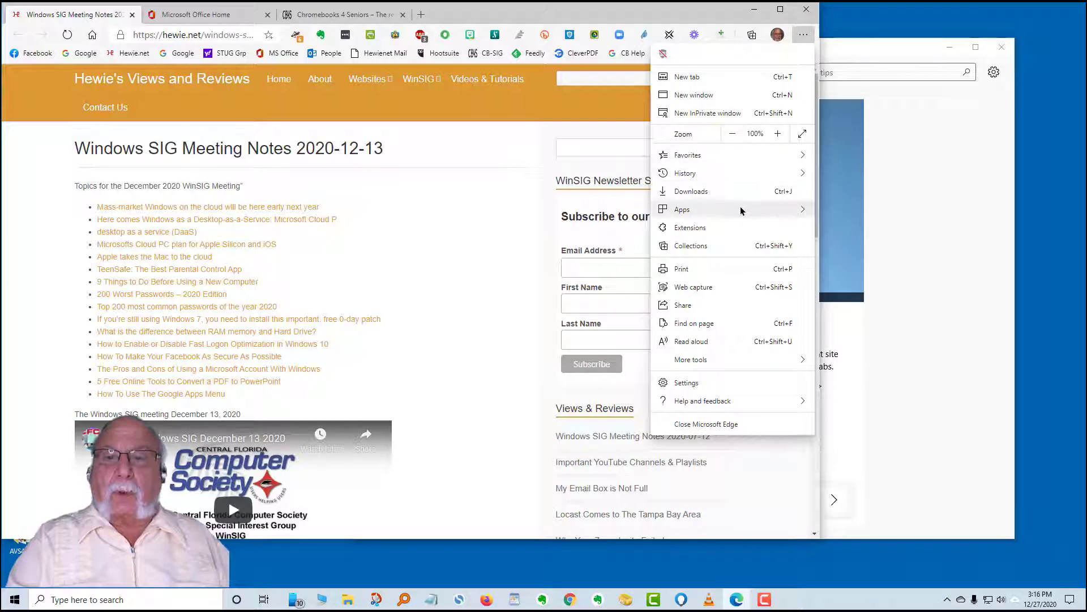
pyautogui.moveTo(740, 207)
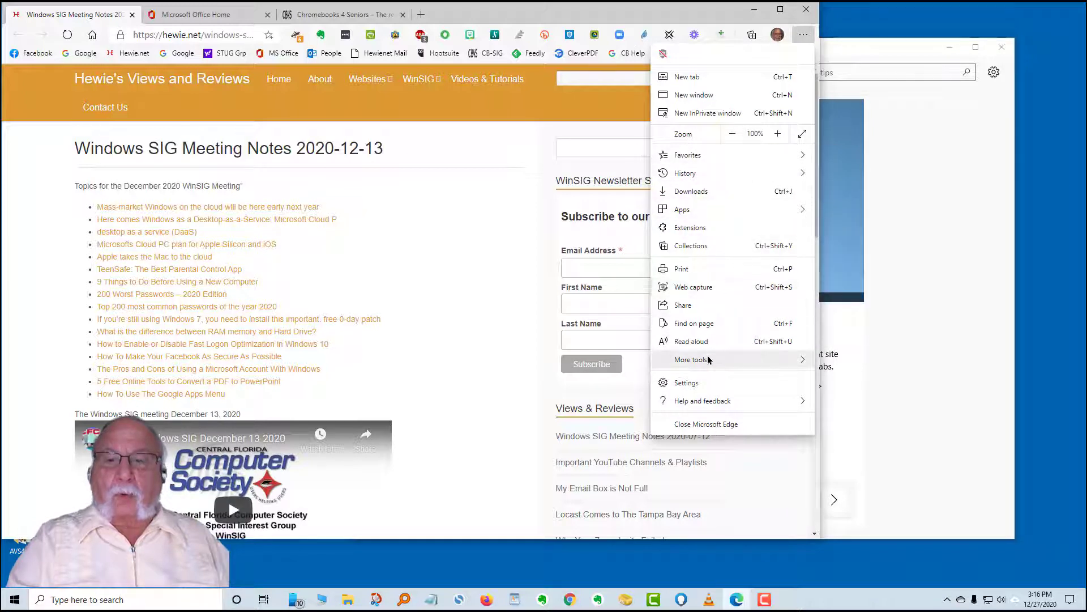
pyautogui.moveTo(708, 356)
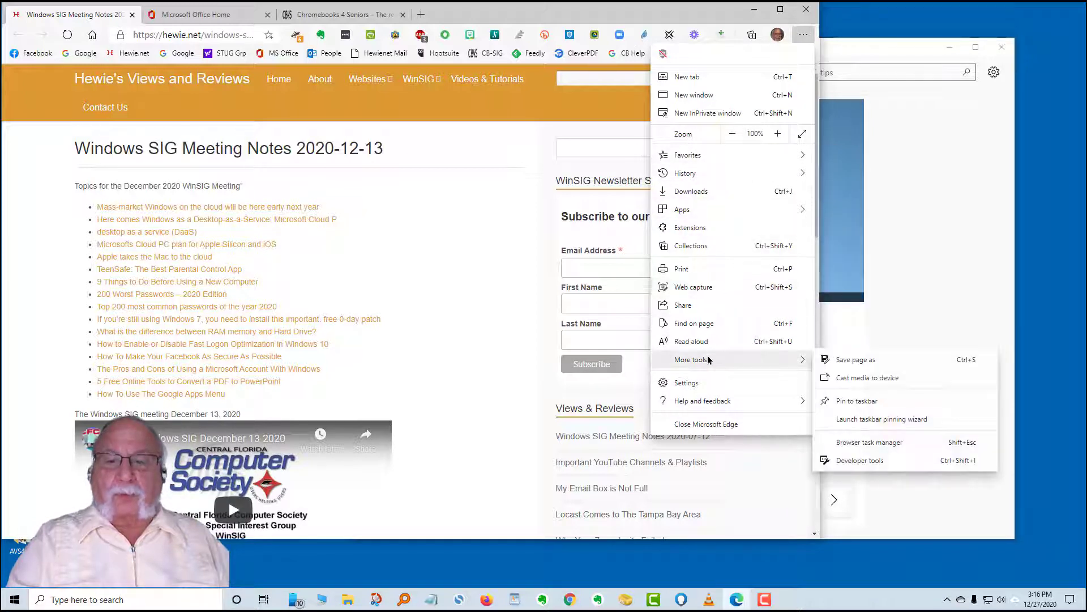
pyautogui.click(837, 400)
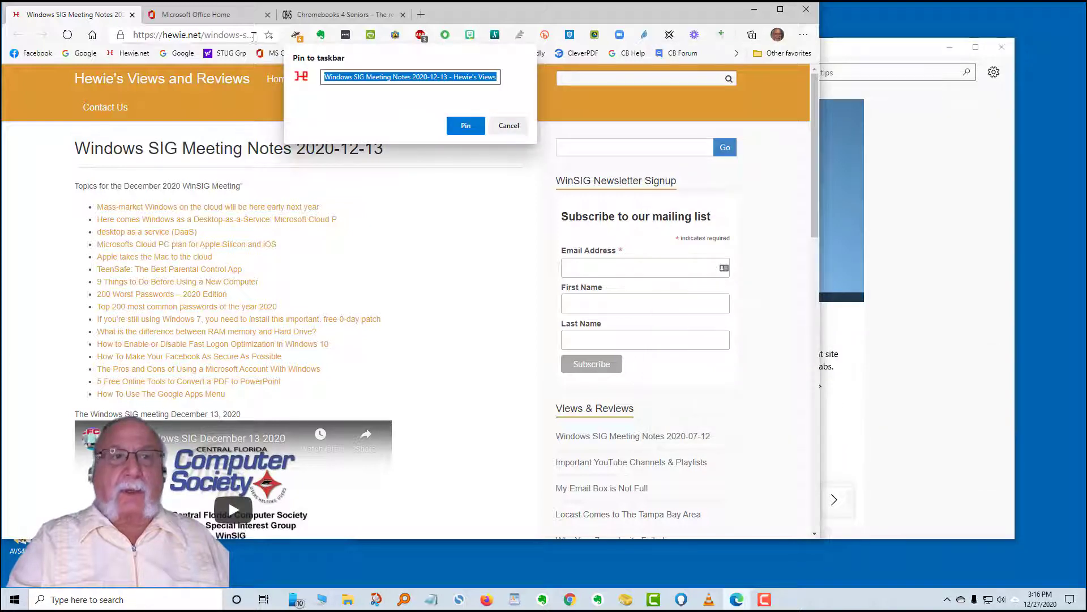
pyautogui.click(461, 127)
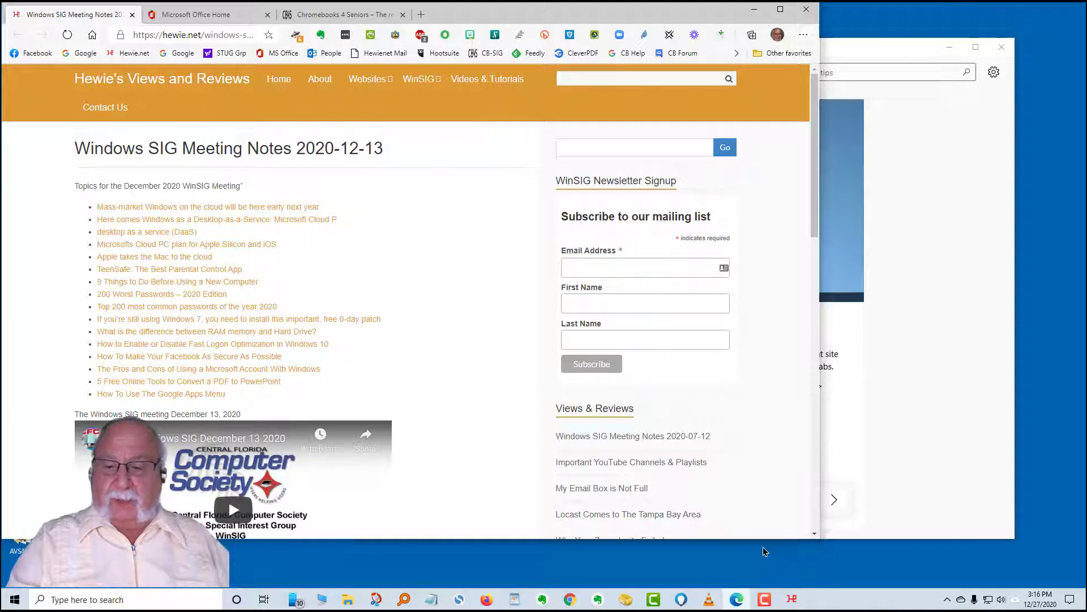
# Look through the Office Home and Chromebooks 4 Seniors tabs, then close Edge
pyautogui.moveTo(791, 602)
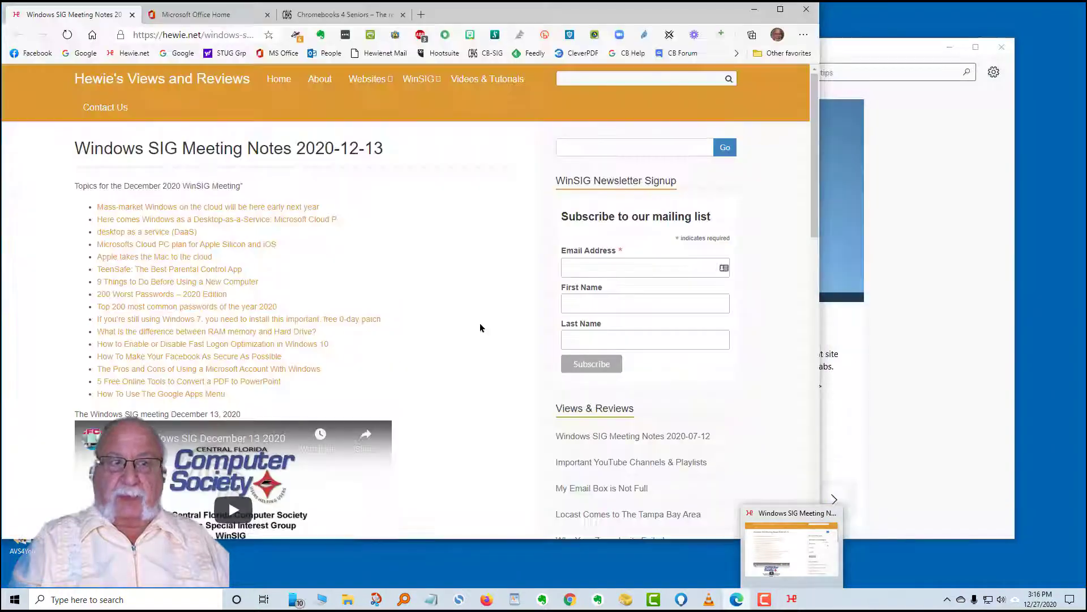
pyautogui.click(229, 17)
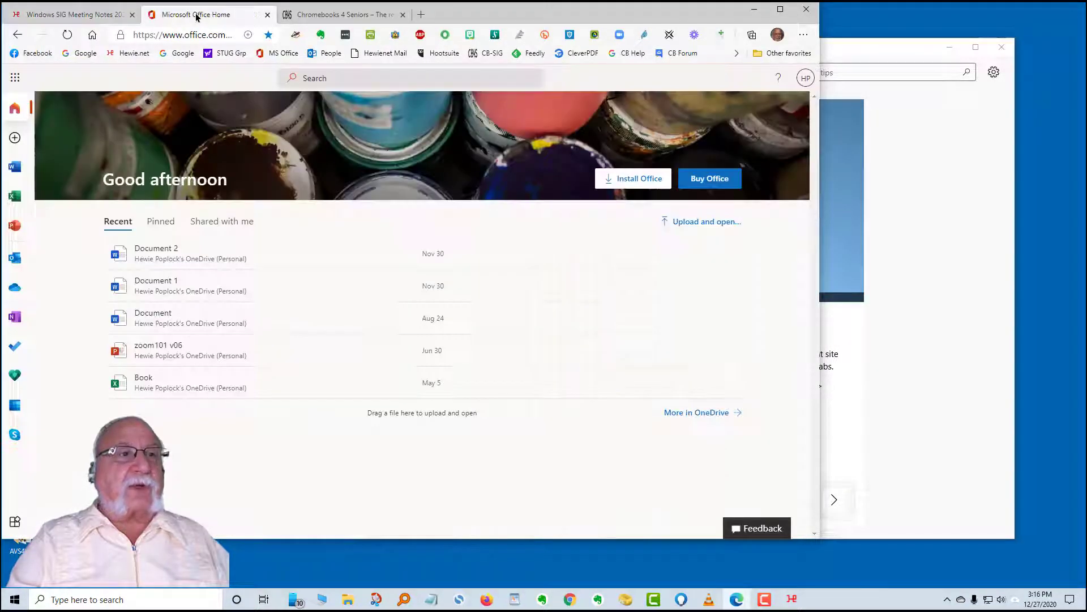
pyautogui.click(310, 18)
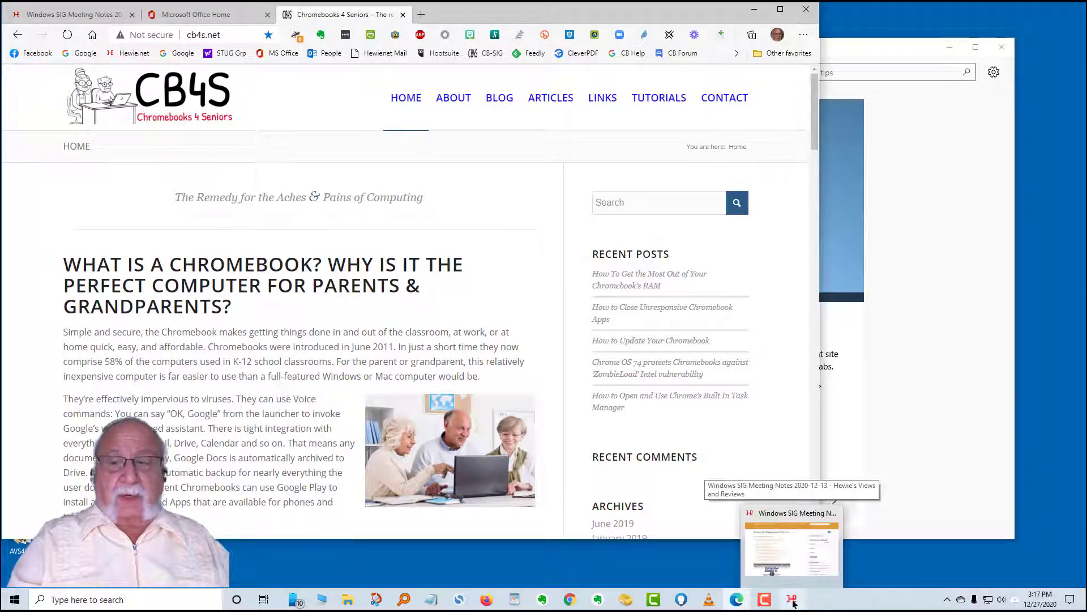
pyautogui.click(946, 415)
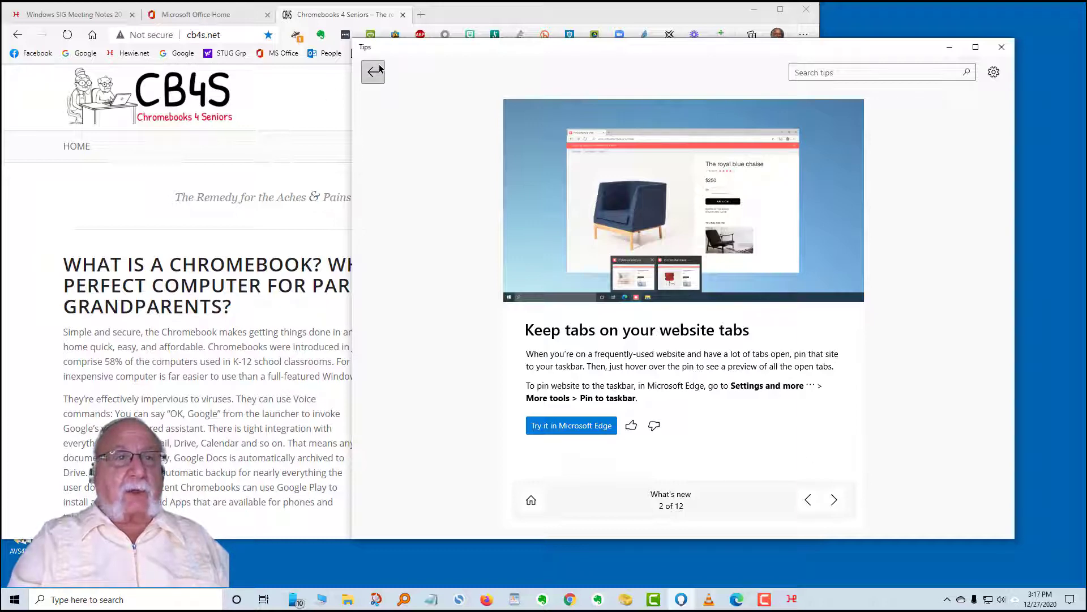
pyautogui.click(529, 8)
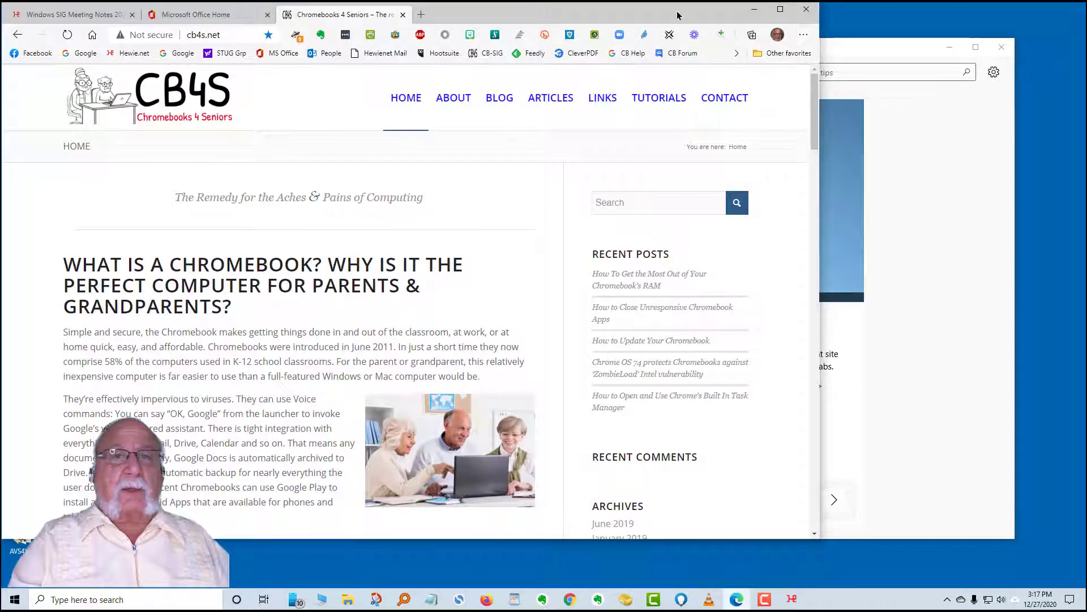
pyautogui.click(807, 9)
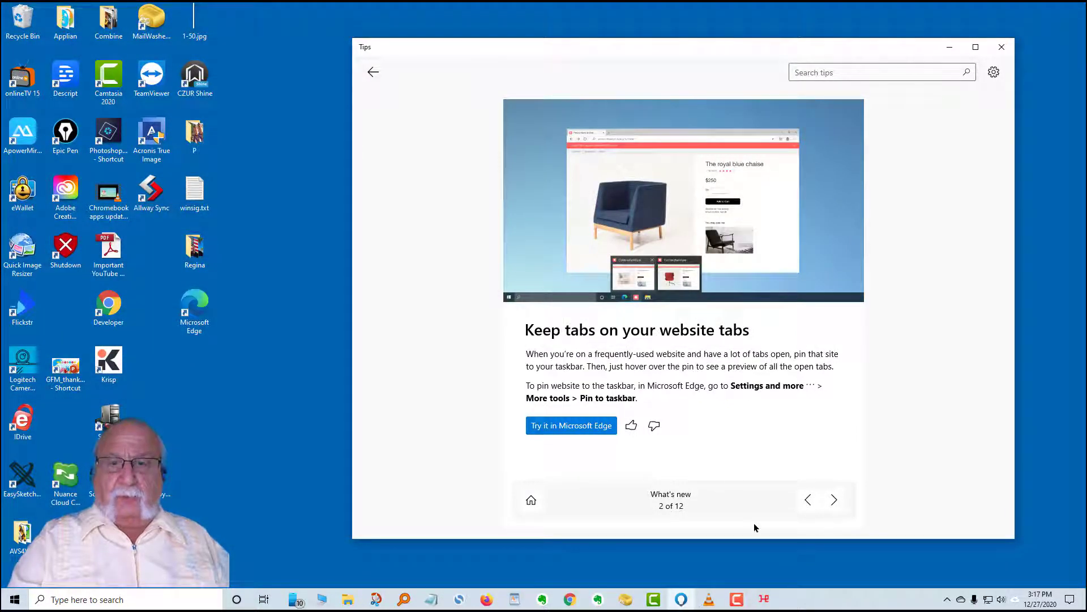
# Open the pinned meeting notes site from the taskbar, then switch back to Tips
pyautogui.click(765, 601)
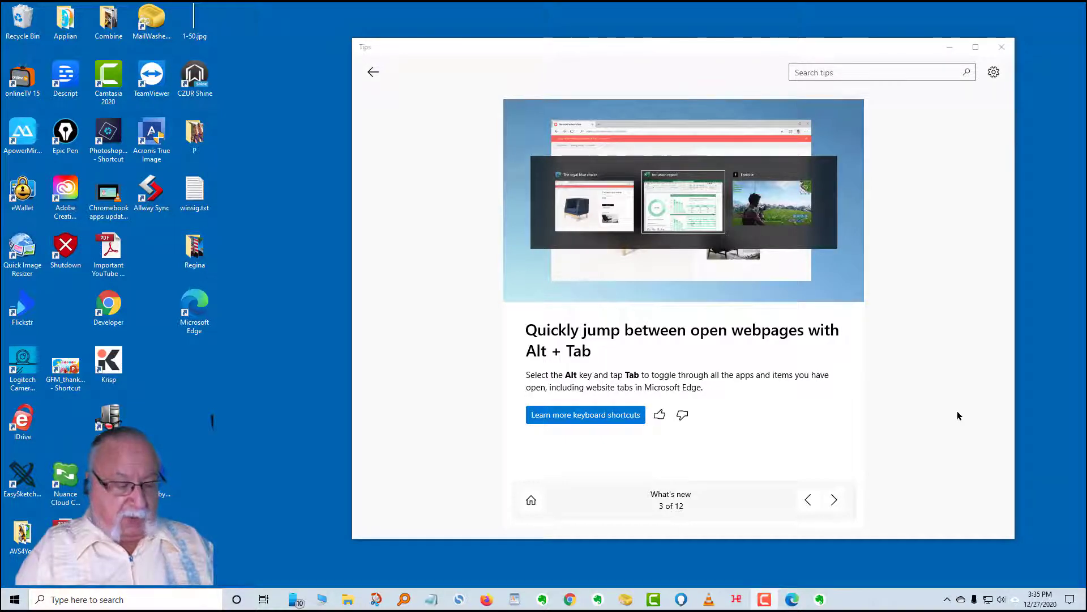
pyautogui.hotkey('alt', 'Tab')
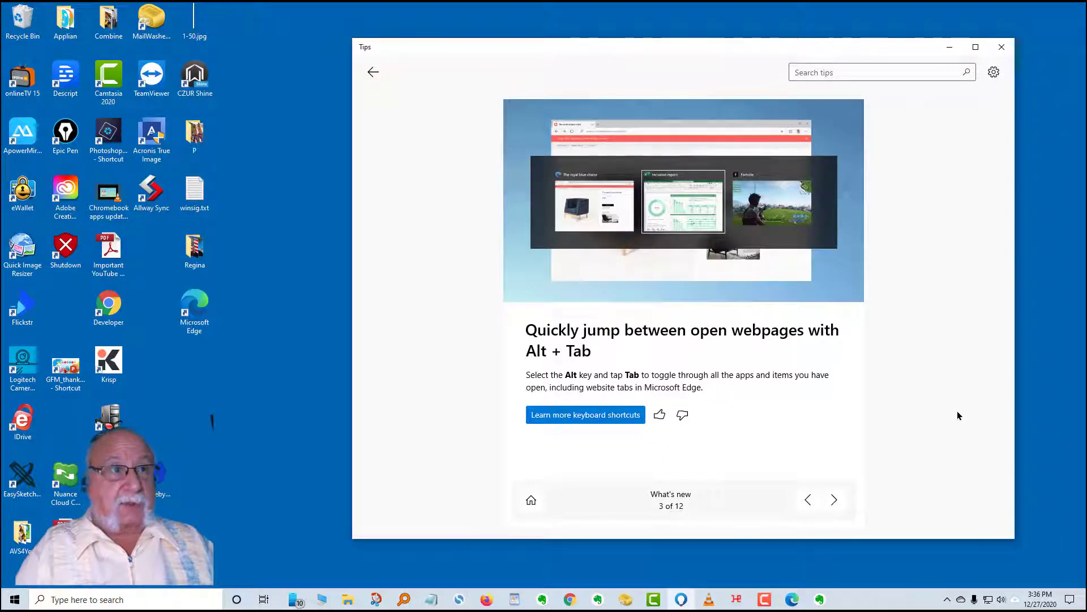
pyautogui.press('alt')
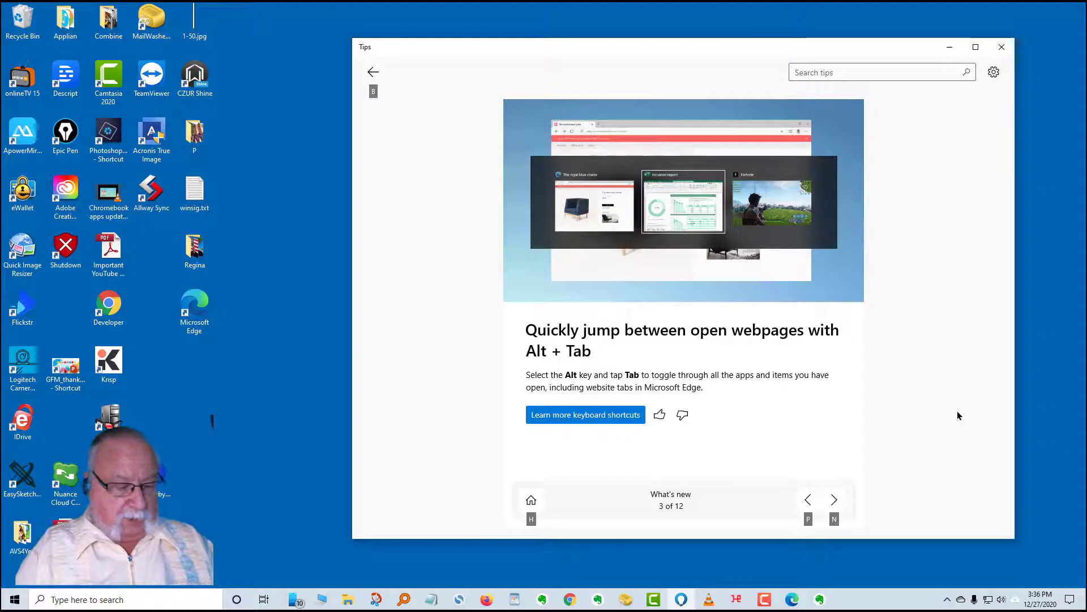
# Cycle through open windows with Alt+Tab, showing each Edge tab listed separately
pyautogui.hotkey('alt', 'Tab')
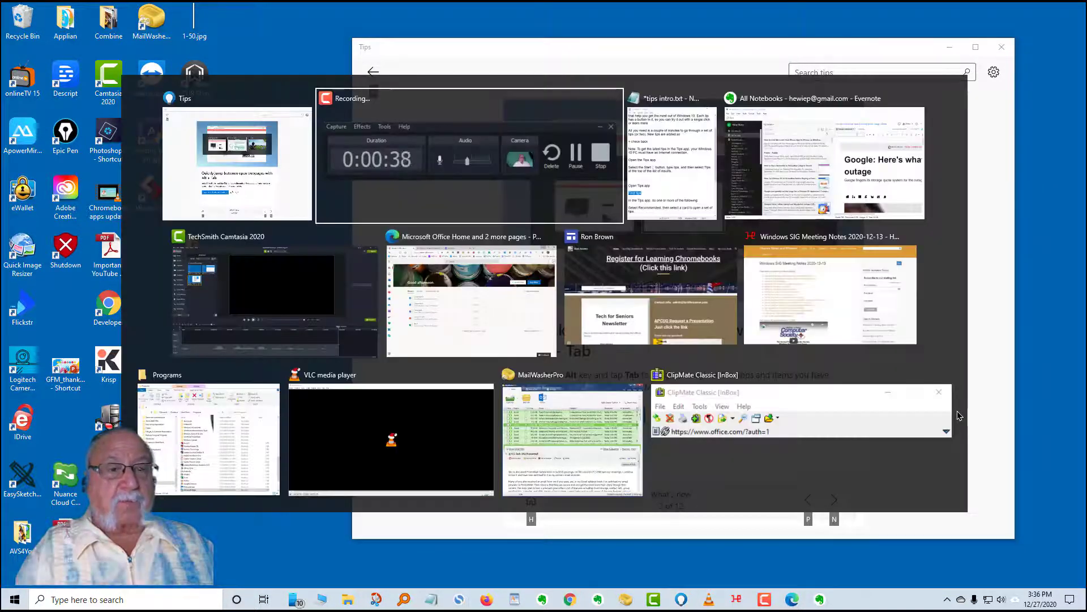
pyautogui.hotkey('alt', 'Tab')
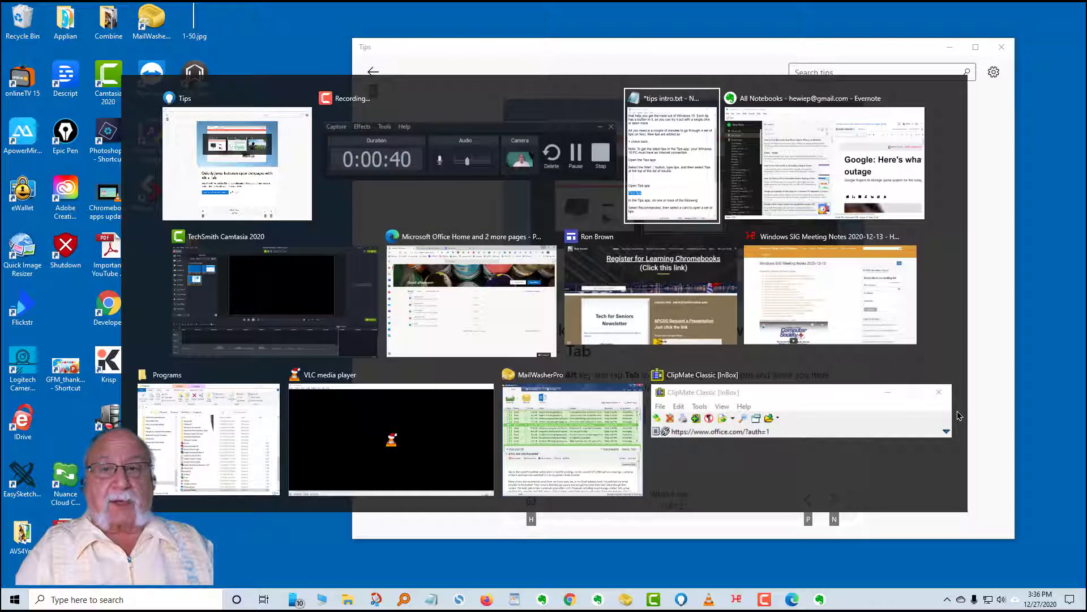
pyautogui.hotkey('alt', 'Tab')
pyautogui.hotkey('alt', 'Tab')
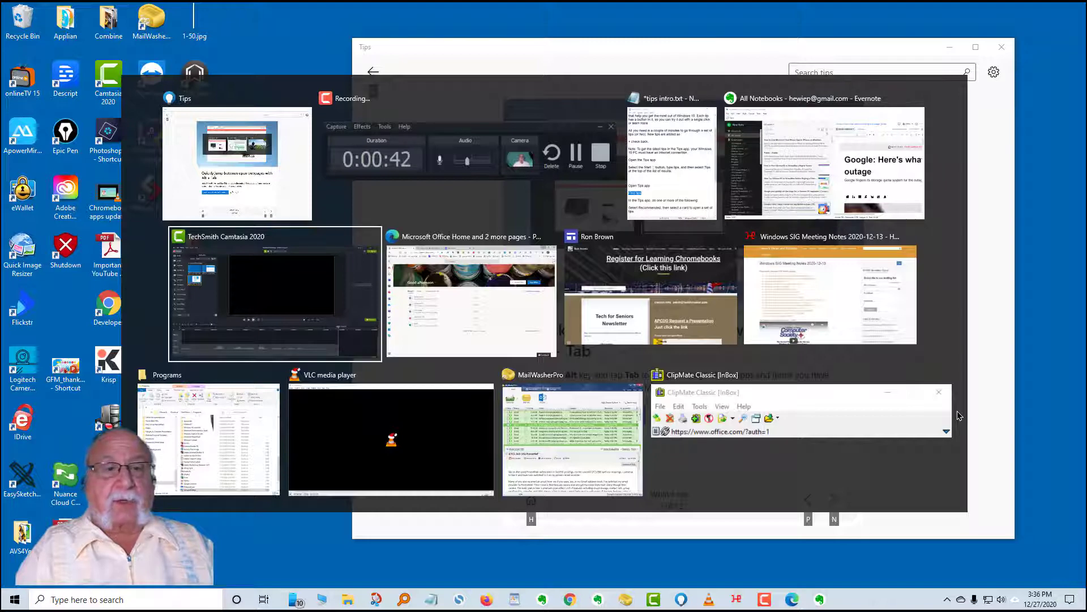
pyautogui.hotkey('alt', 'Tab')
pyautogui.hotkey('alt', 'Tab')
pyautogui.hotkey('alt', 'Tab')
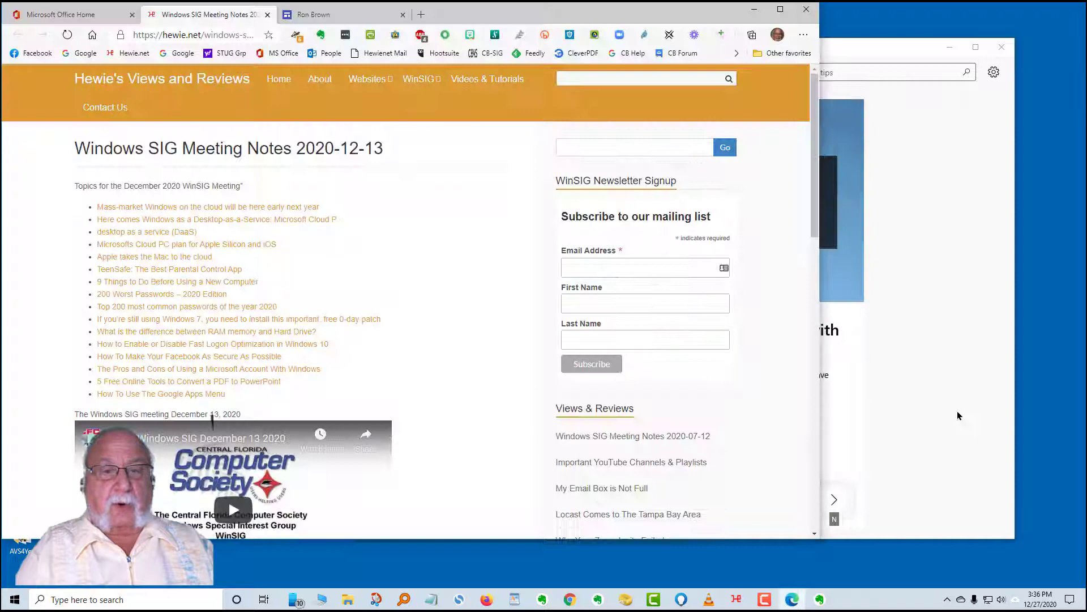
pyautogui.hotkey('alt', 'Tab')
pyautogui.hotkey('alt', 'Tab')
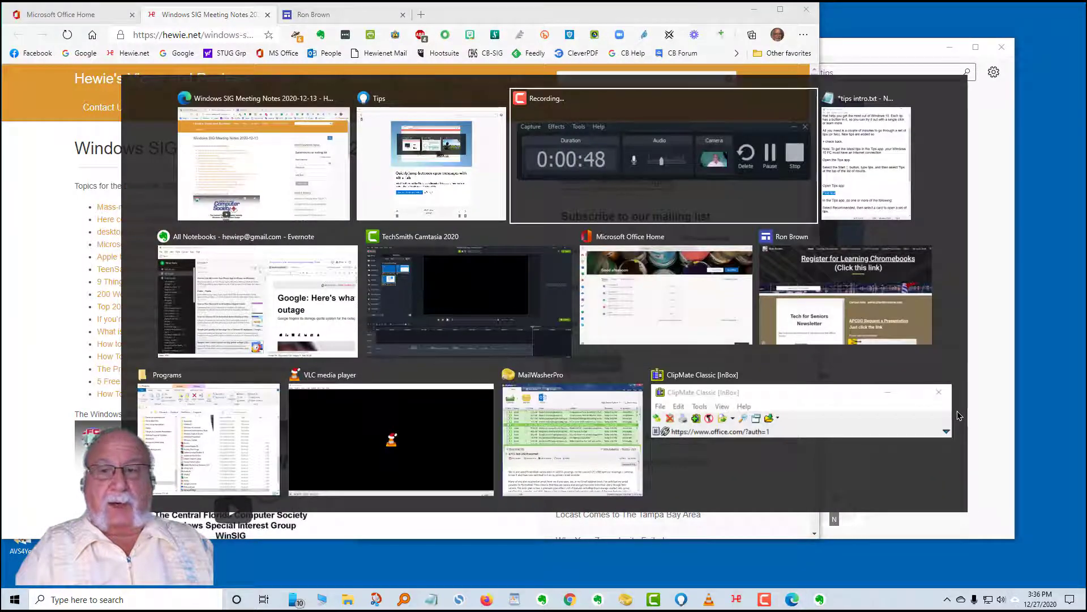
pyautogui.hotkey('alt', 'Tab')
pyautogui.hotkey('alt', 'Tab')
pyautogui.hotkey('alt', 'Tab')
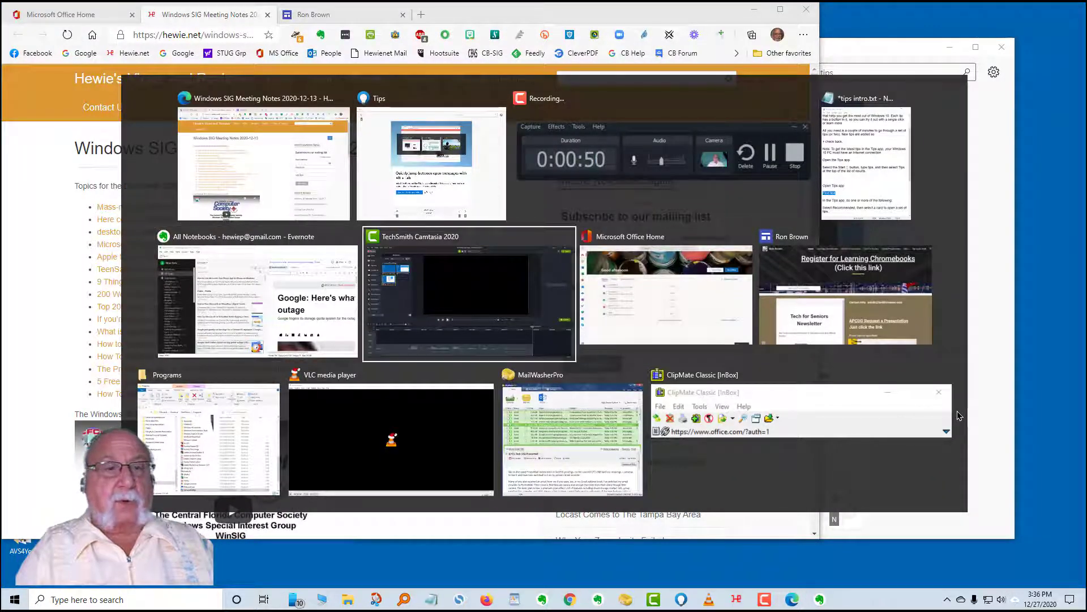
pyautogui.hotkey('alt', 'Tab')
pyautogui.hotkey('alt', 'Tab')
pyautogui.hotkey('alt', 'Tab')
pyautogui.hotkey('alt', 'Tab')
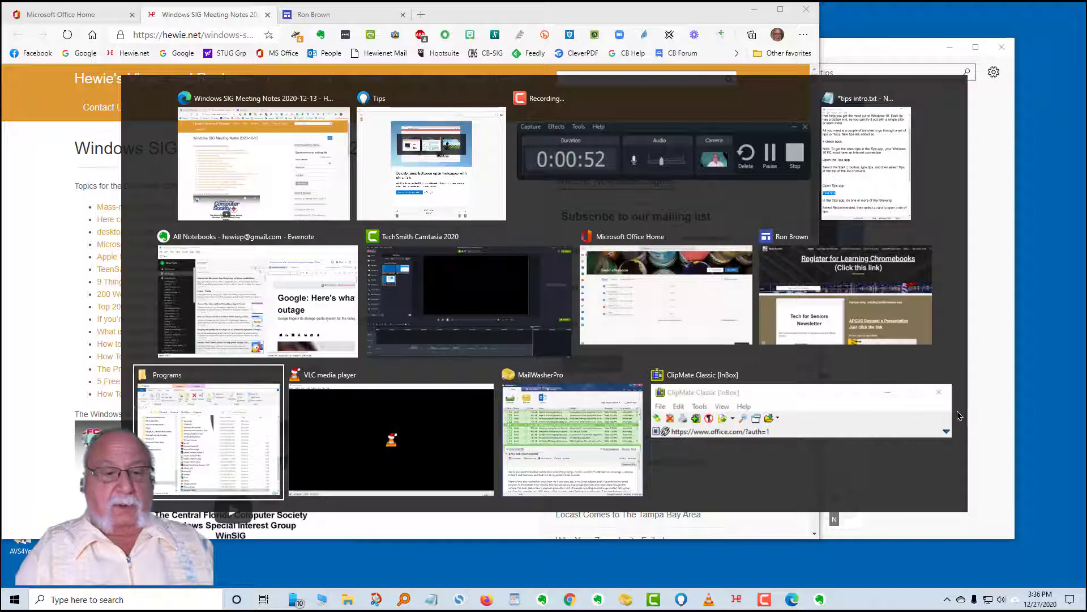
pyautogui.hotkey('alt', 'Tab')
pyautogui.hotkey('alt', 'Tab')
pyautogui.hotkey('alt', 'Tab')
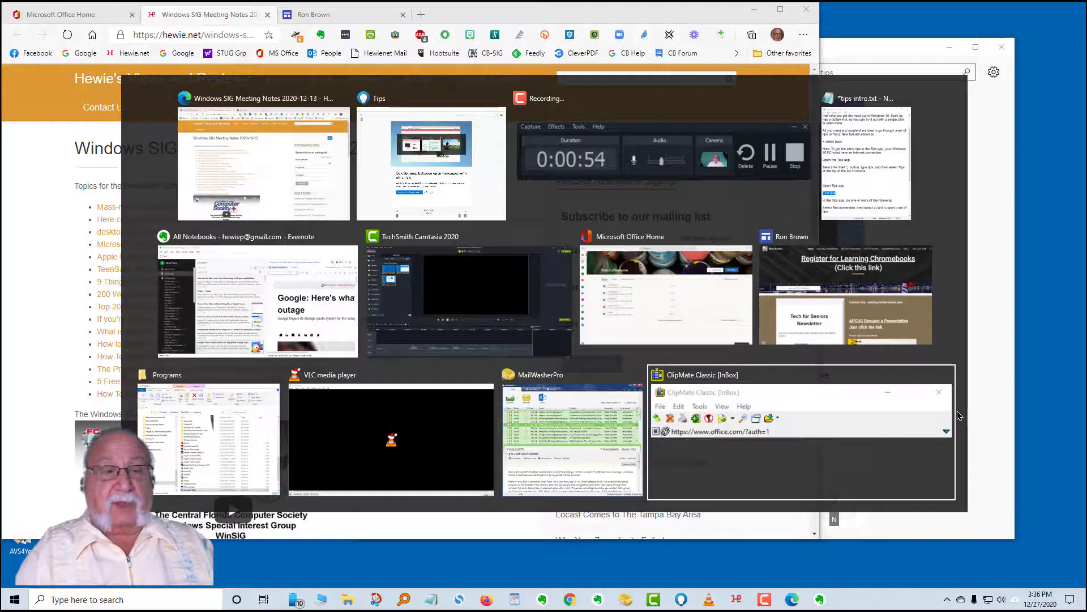
pyautogui.hotkey('alt', 'Tab')
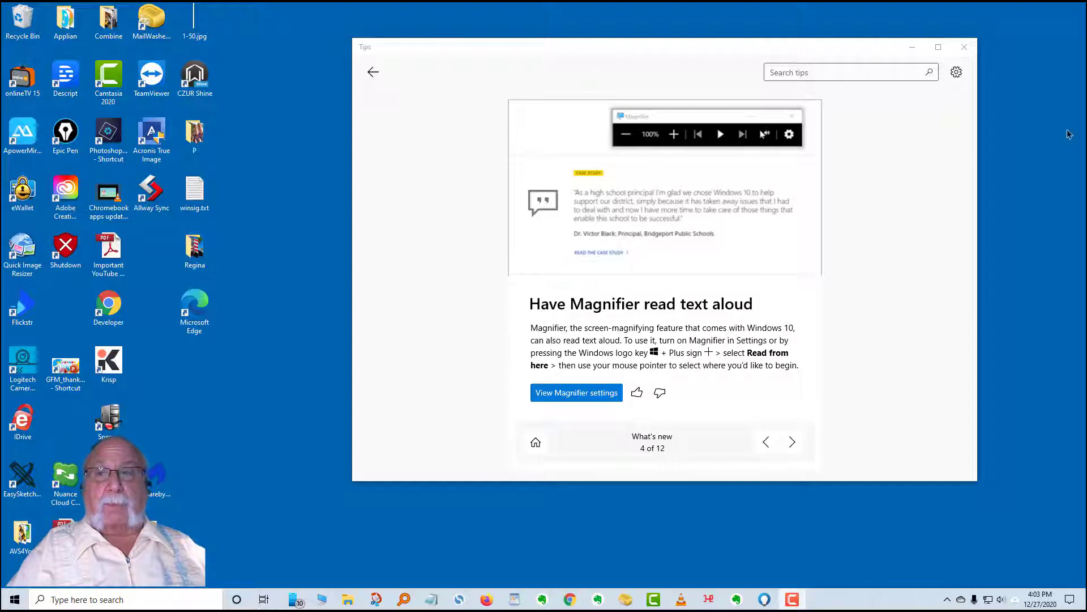
# Minimize the Tips window, now on the Magnifier read-aloud tip (4 of 12)
pyautogui.click(907, 44)
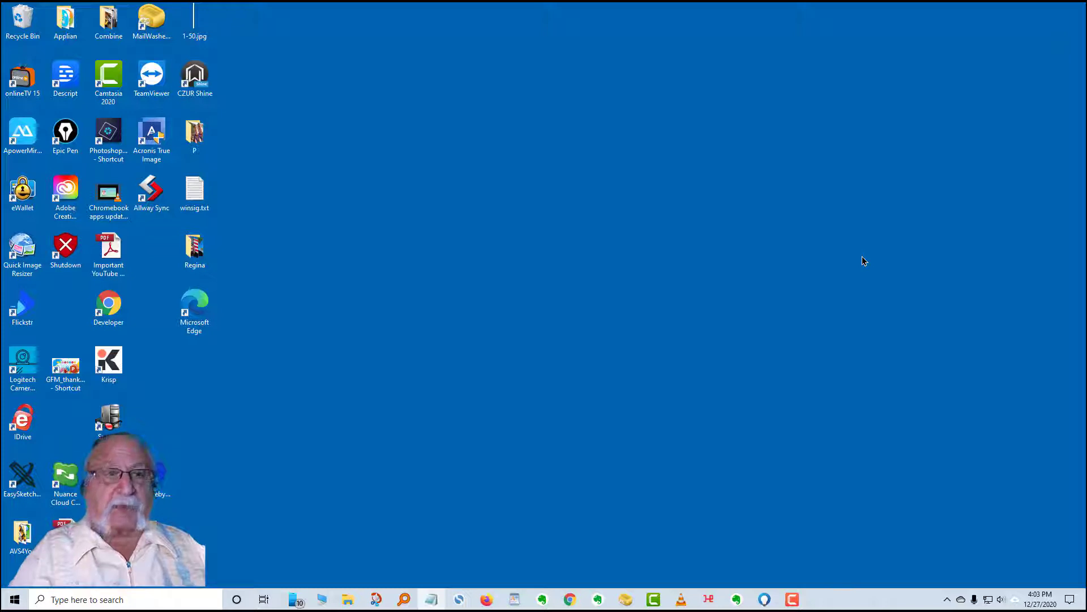
# Start Magnifier at 200% and have it read tips intro.txt aloud from chosen spots
pyautogui.press('super+plus')
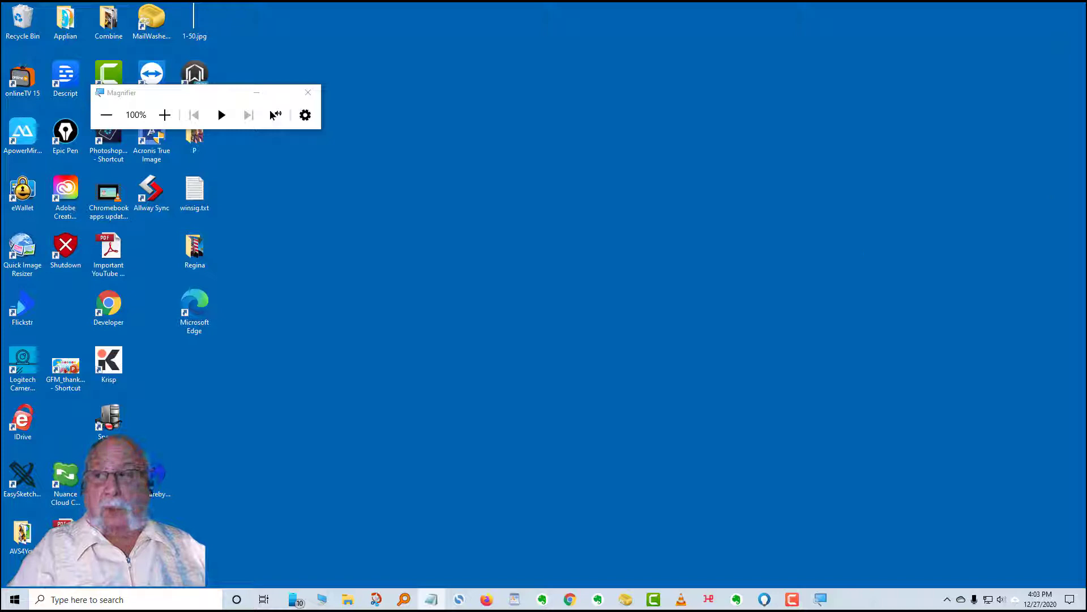
pyautogui.moveTo(1086, 23); pyautogui.dragTo(646, 67)
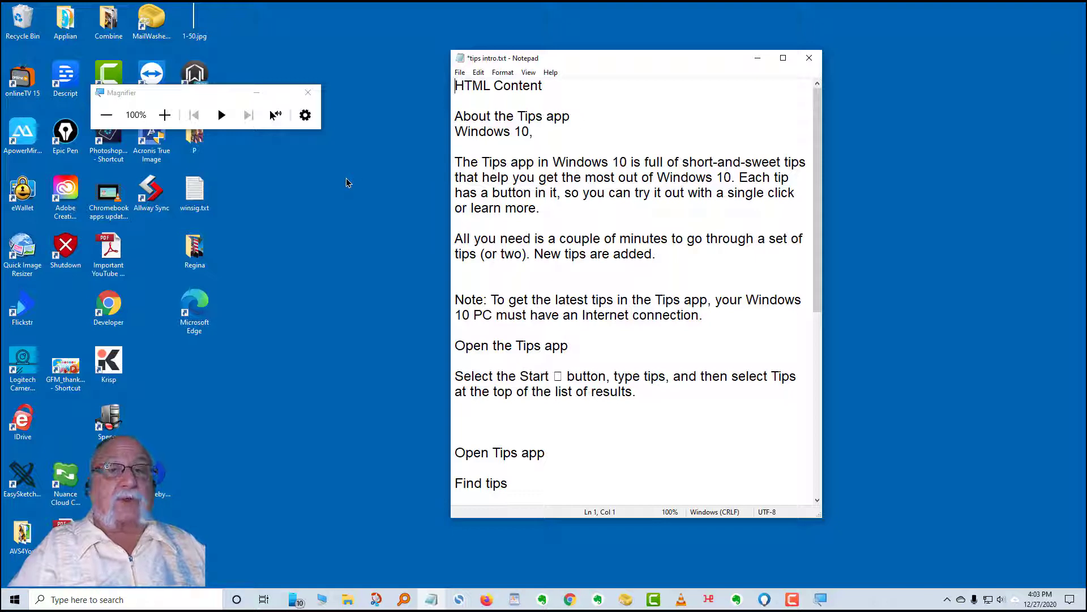
pyautogui.click(277, 118)
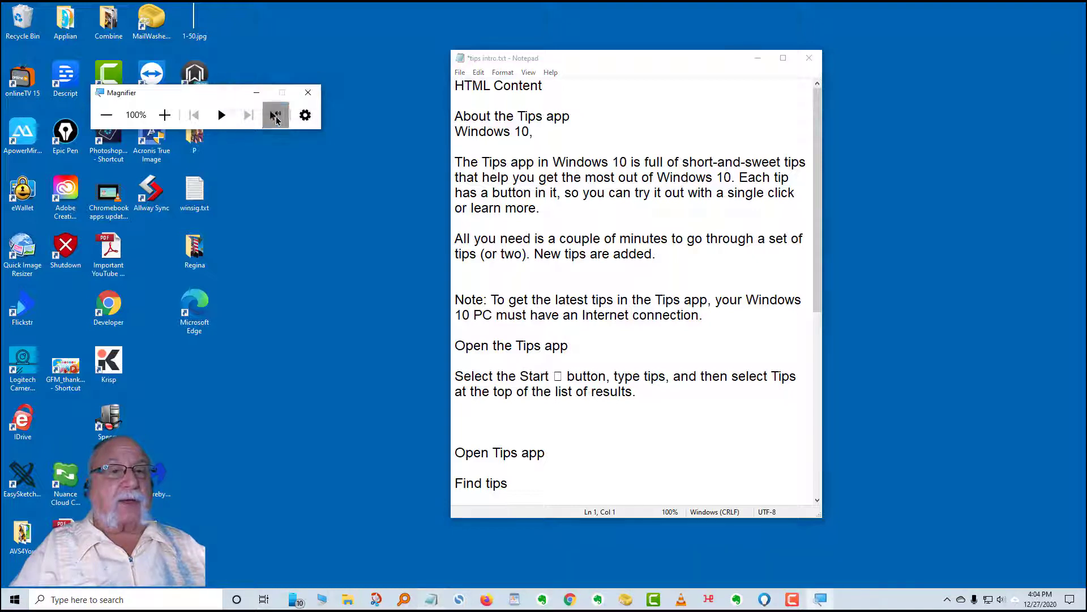
pyautogui.click(456, 91)
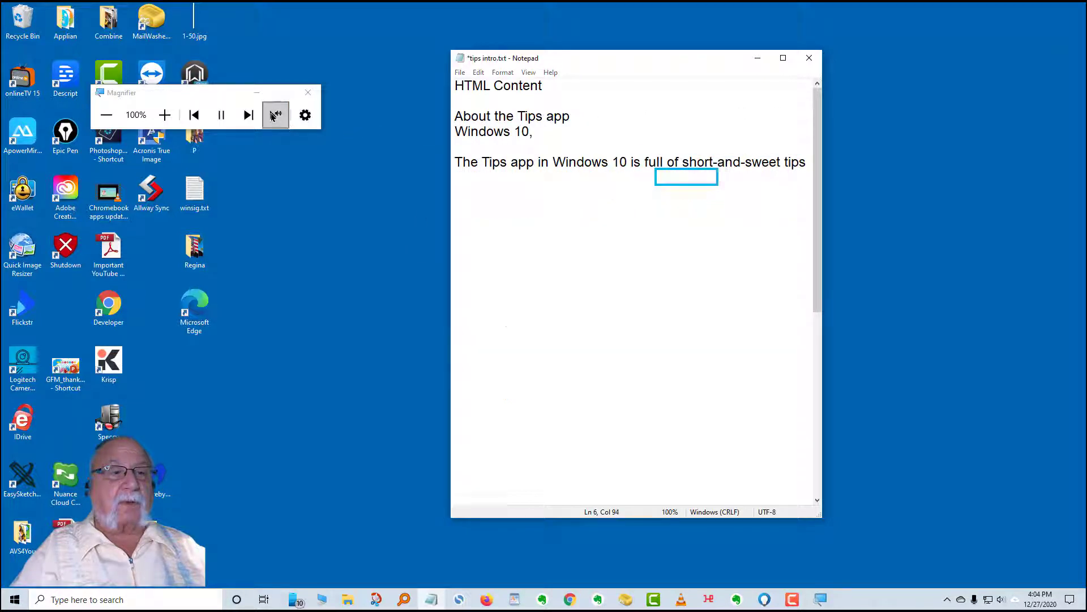
pyautogui.click(285, 121)
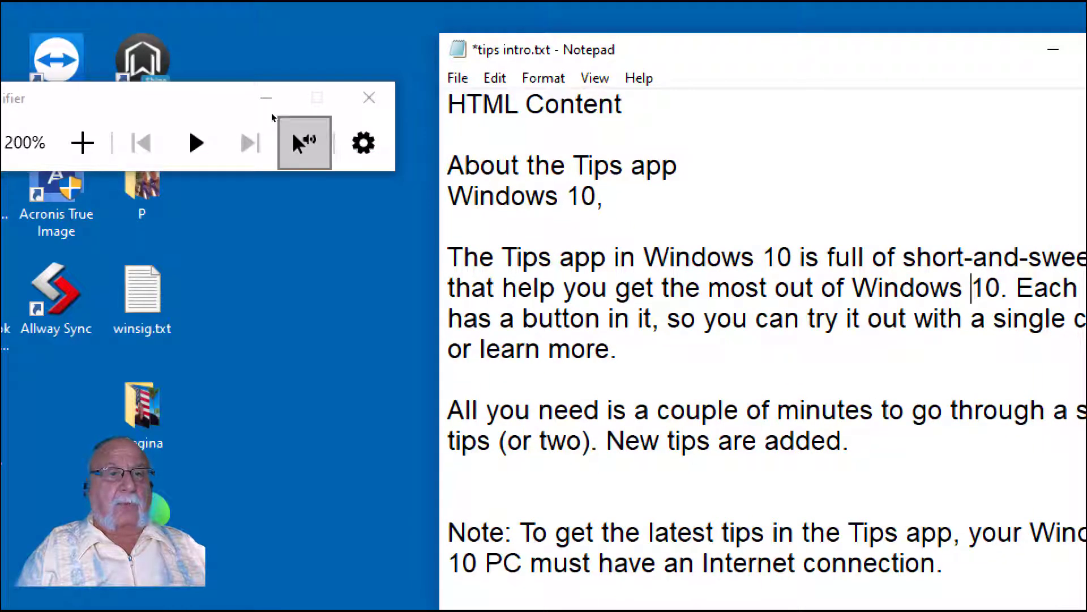
# Have Magnifier read the Notepad notes aloud from the chosen spot, then stop the narration
pyautogui.click(300, 141)
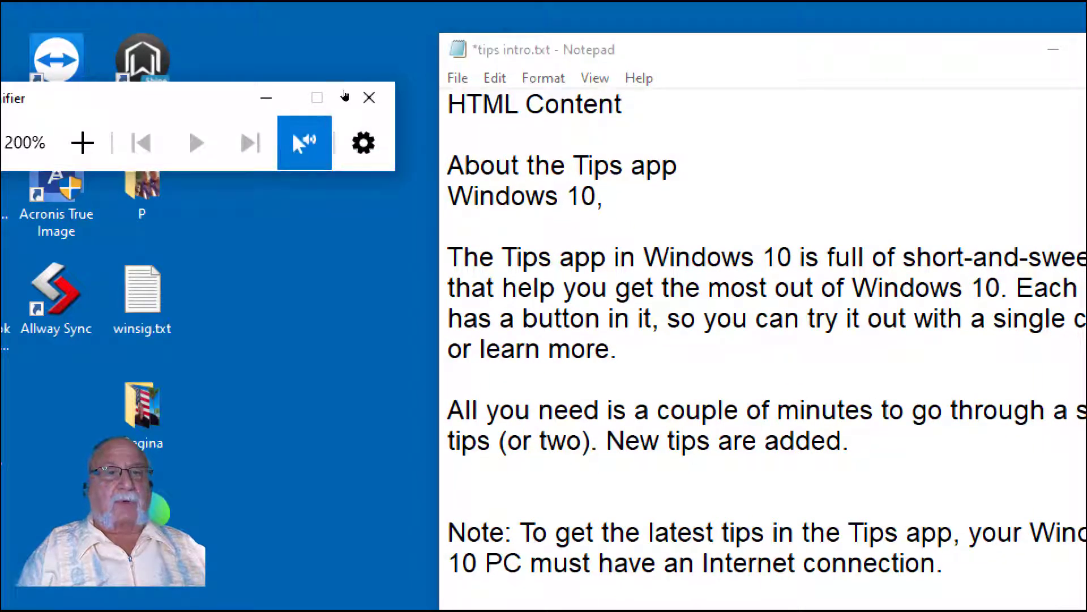
pyautogui.click(453, 207)
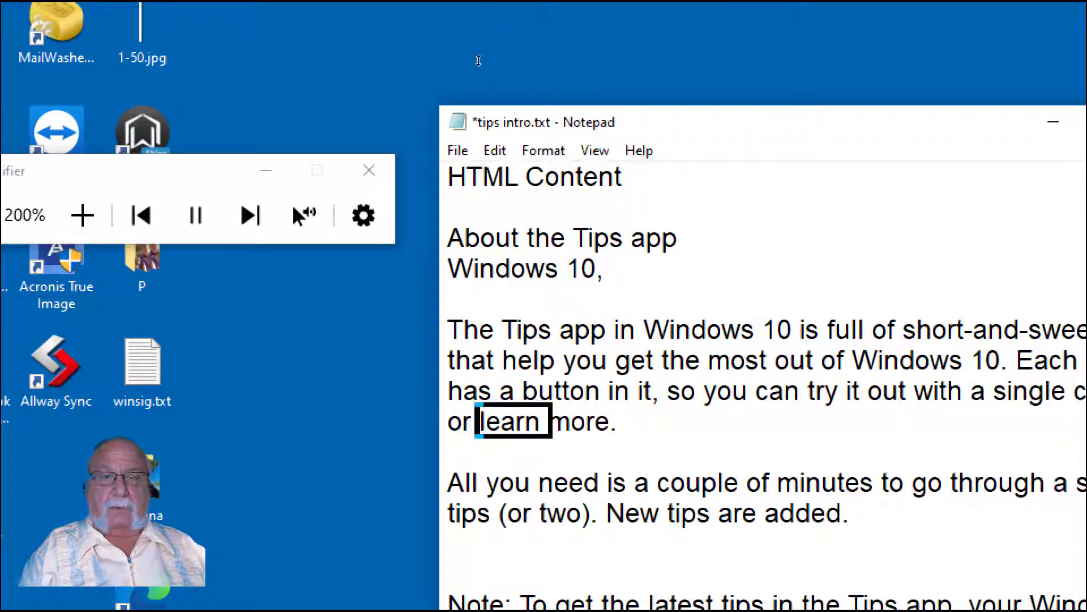
pyautogui.hotkey('ctrl', 'alt', 'Return')
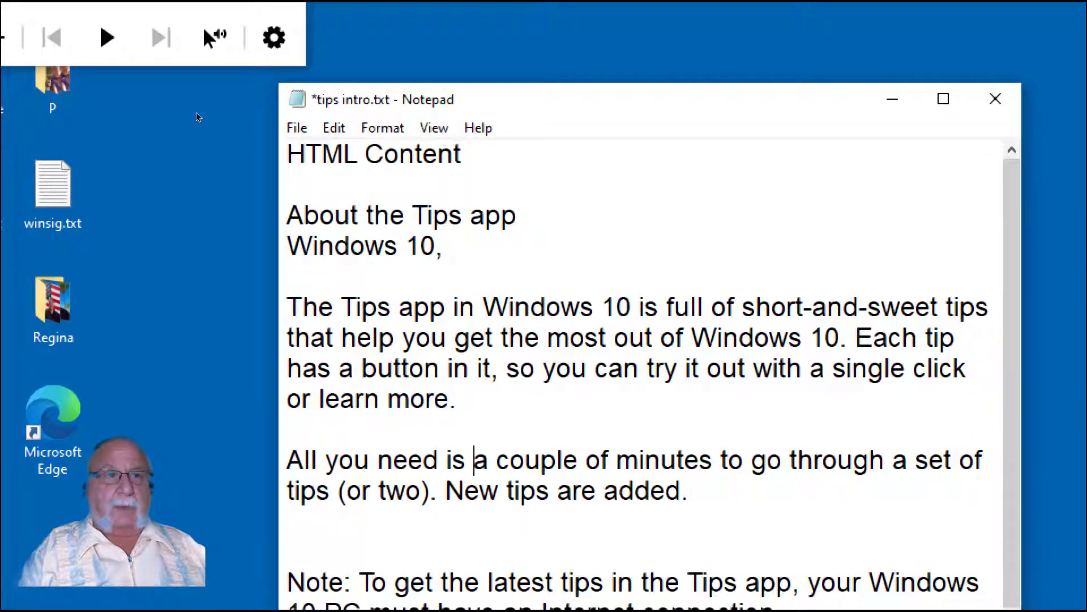
# Return magnification to 100% and move the Notepad window off the screen
pyautogui.click(273, 265)
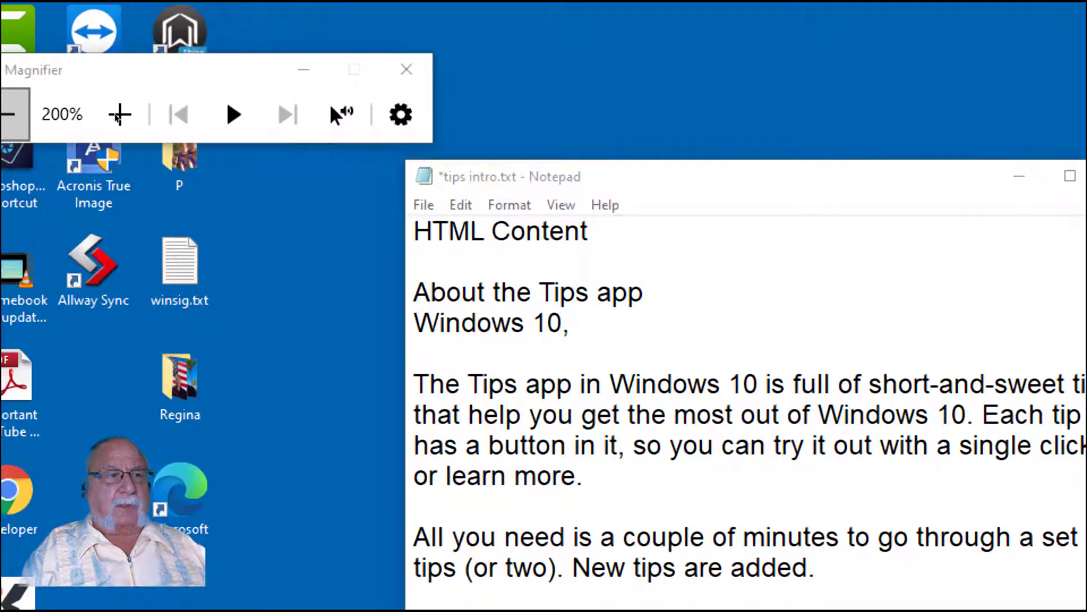
pyautogui.press('super+minus')
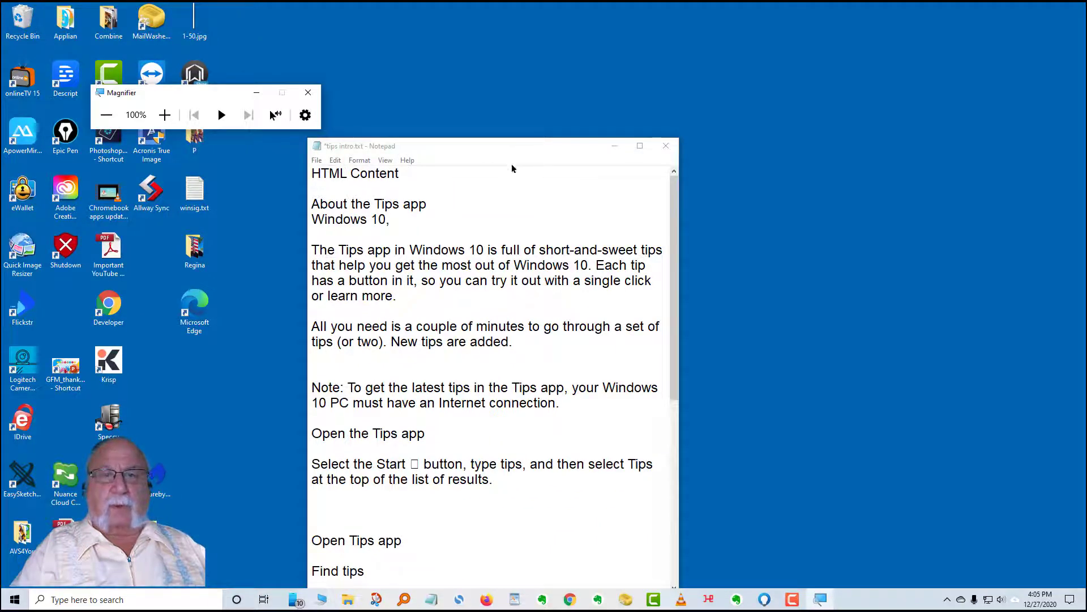
pyautogui.press('super+Down')
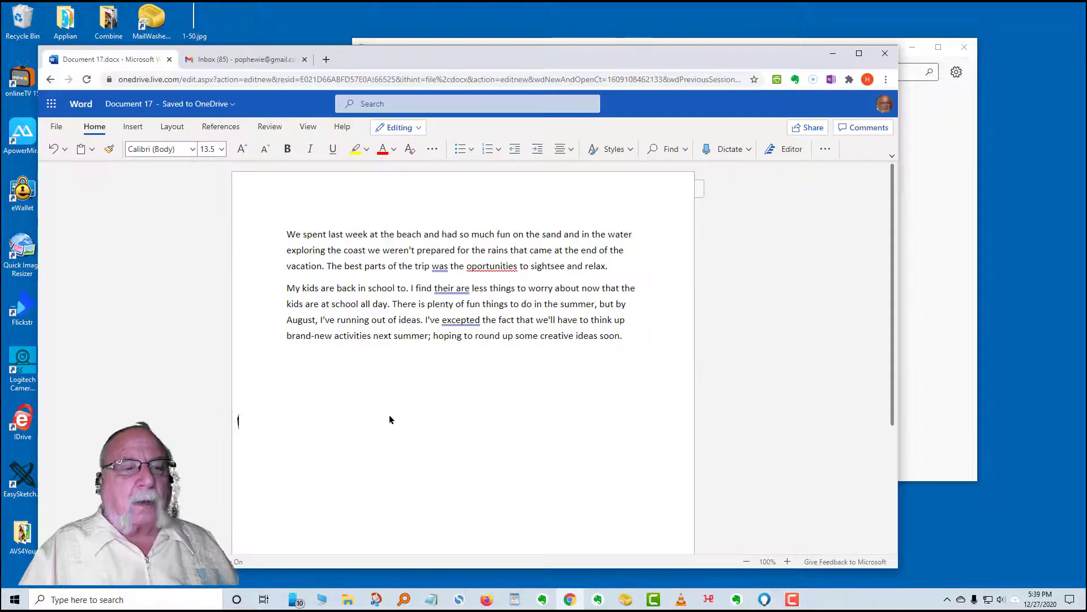
# Bring the Chrome window with Word for the web's Document 17 to the front
pyautogui.click(569, 599)
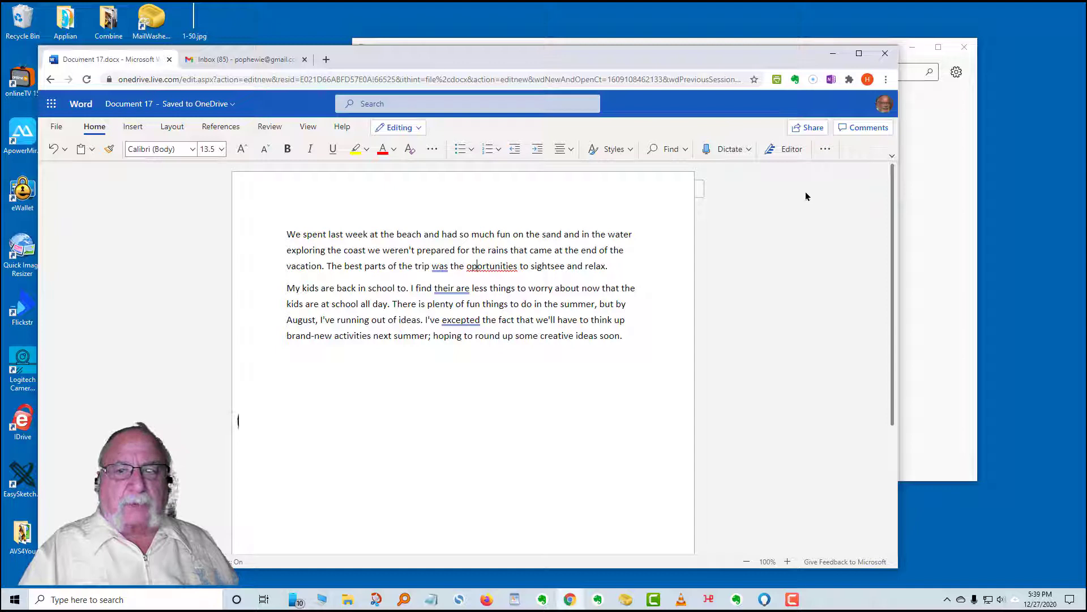
# Open the Editor pane on Document 17, showing a 59% score with 1 spelling and 3 grammar issues
pyautogui.click(791, 152)
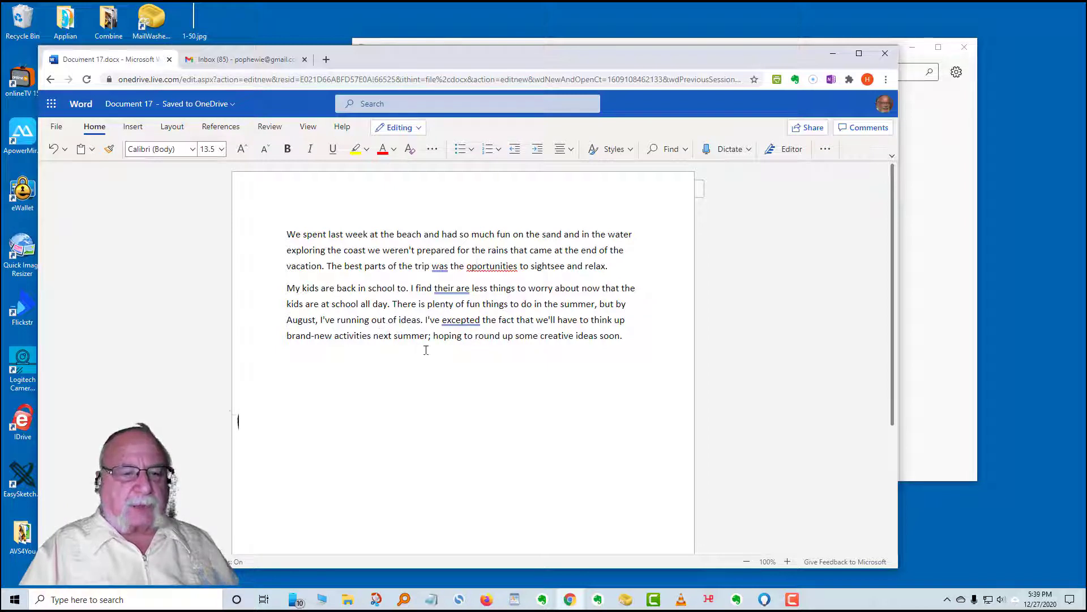
pyautogui.click(787, 148)
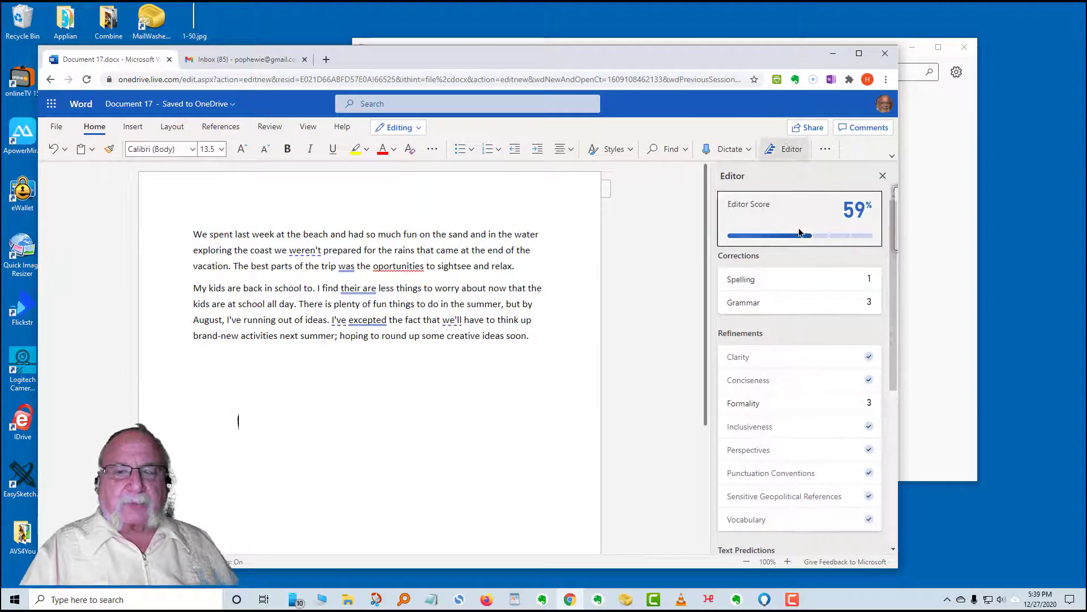
pyautogui.moveTo(844, 212)
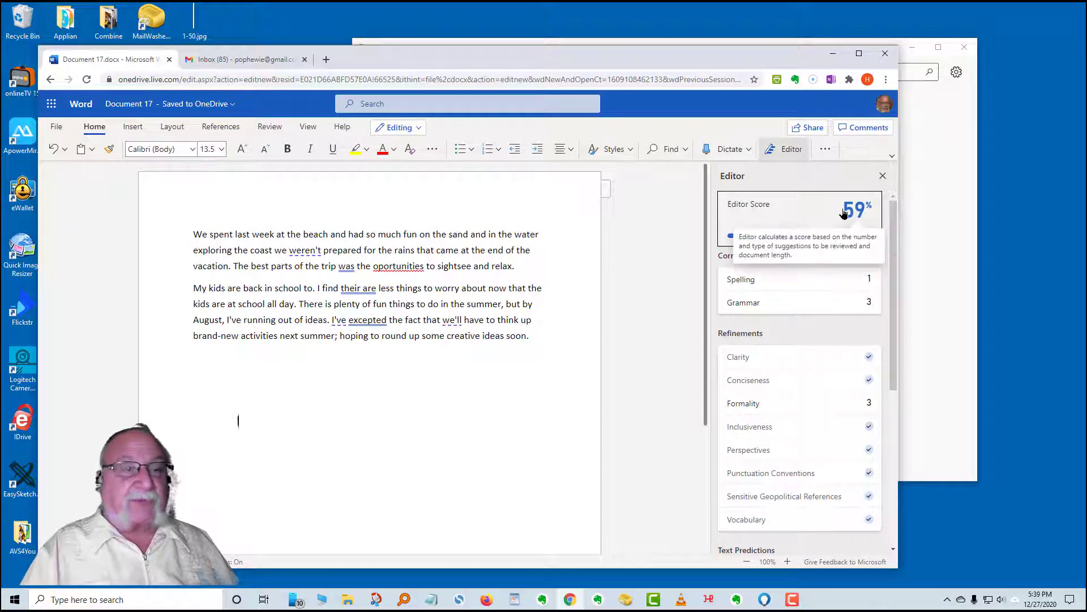
# Accept Editor's fixes: 'oportunities' to 'opportunities', 'was' to 'were', and 'weren't' to 'were not'
pyautogui.click(301, 250)
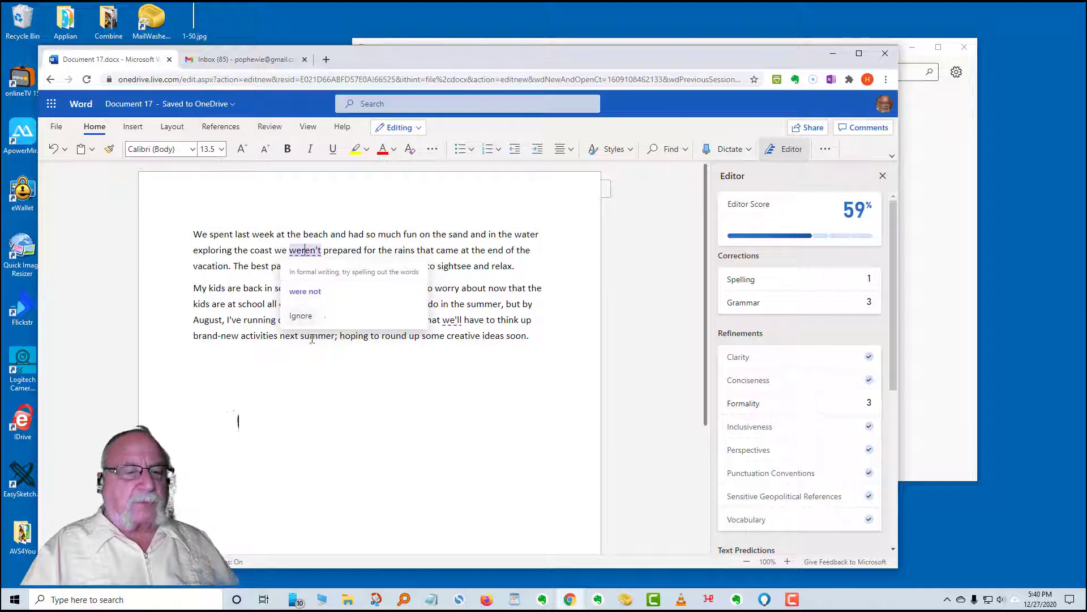
pyautogui.click(334, 355)
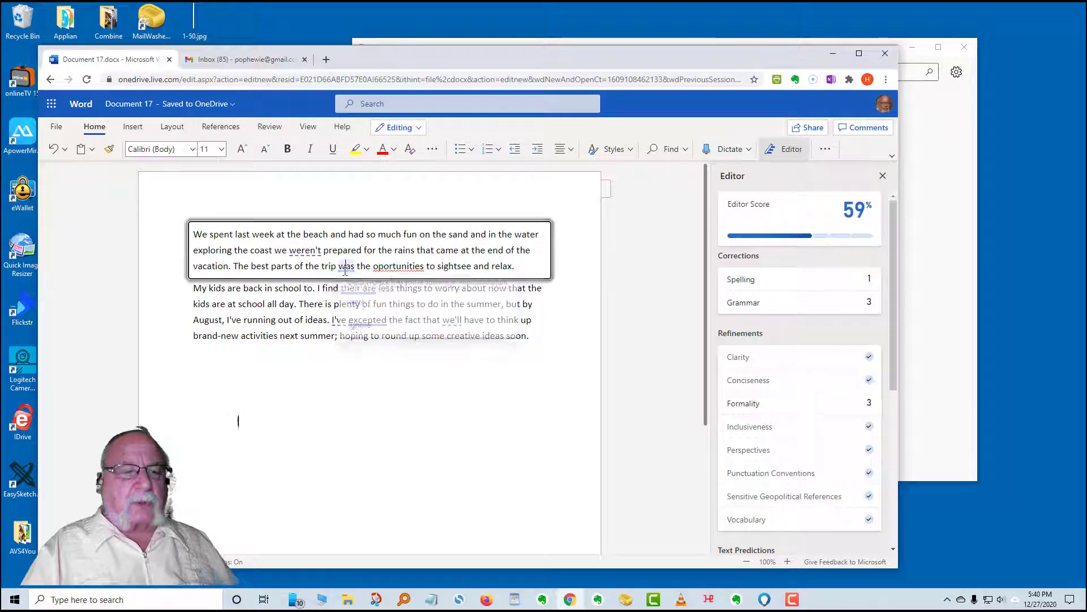
pyautogui.click(345, 271)
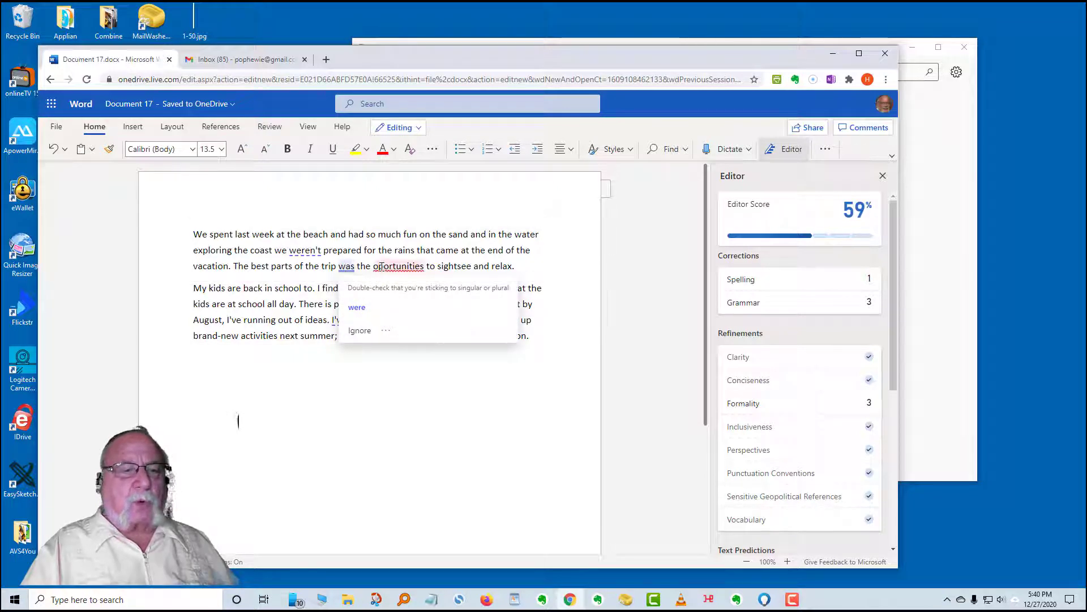
pyautogui.click(384, 263)
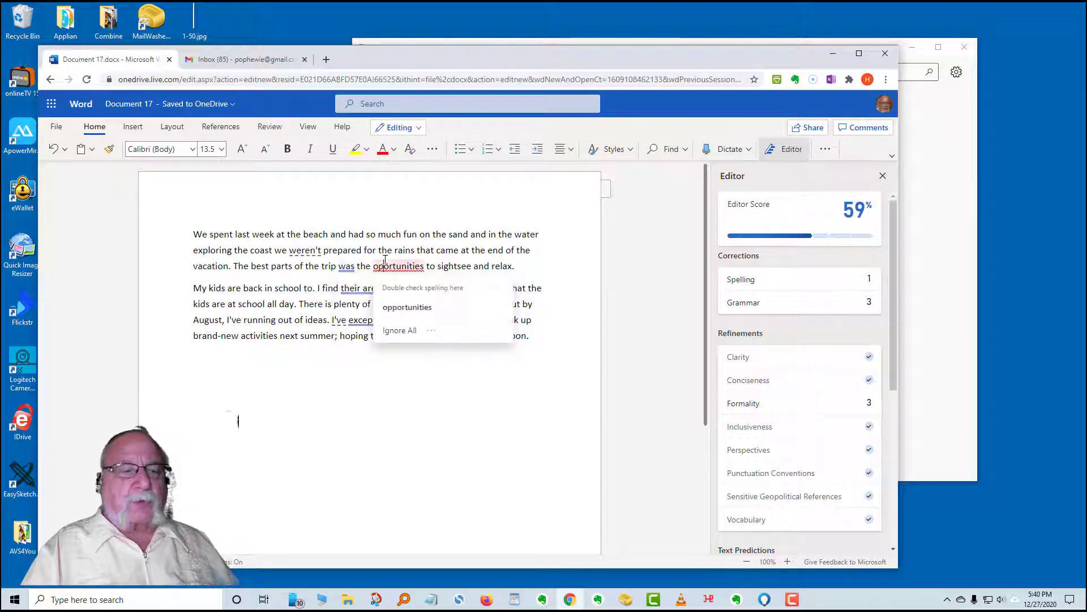
pyautogui.click(411, 312)
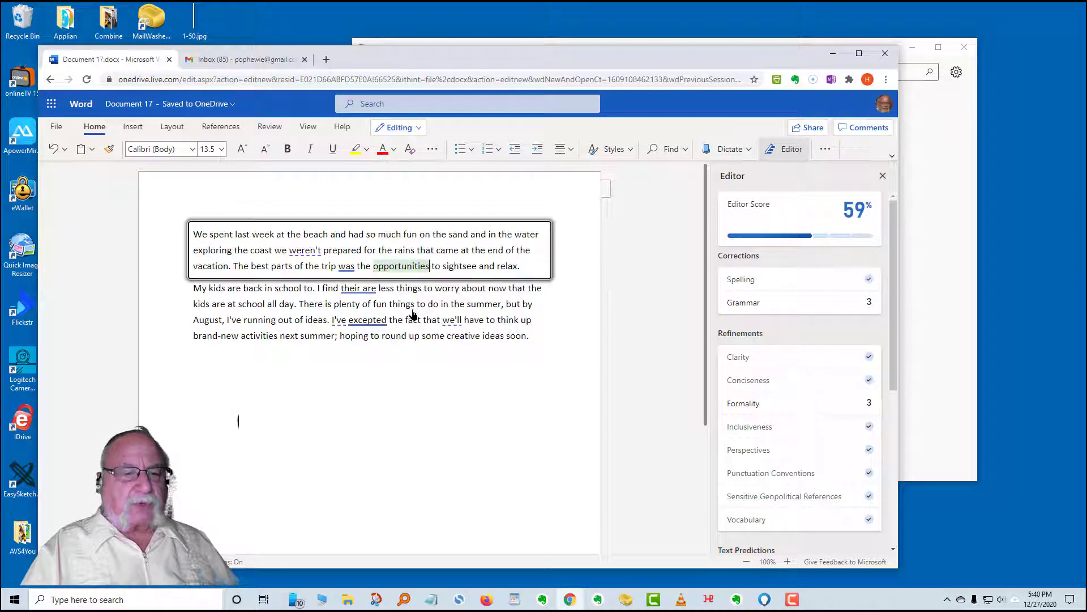
pyautogui.click(347, 266)
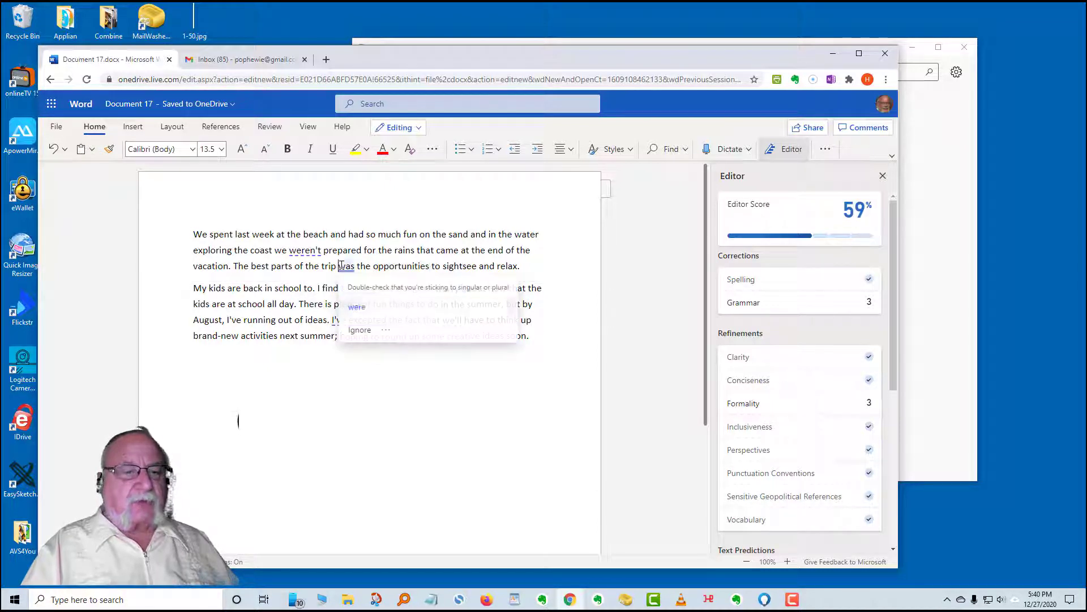
pyautogui.click(358, 306)
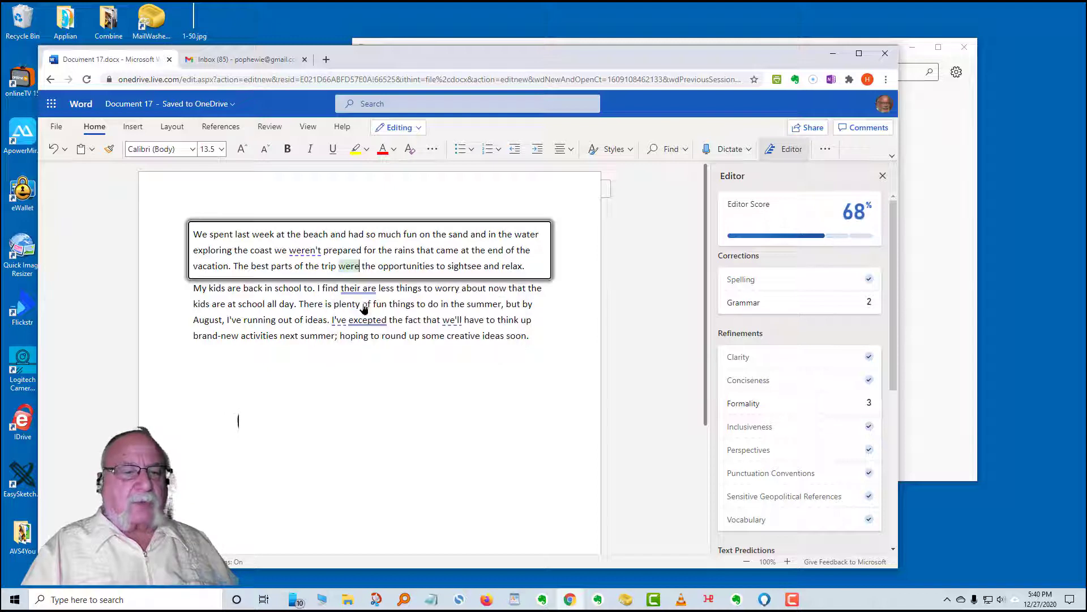
pyautogui.click(310, 255)
pyautogui.click(308, 289)
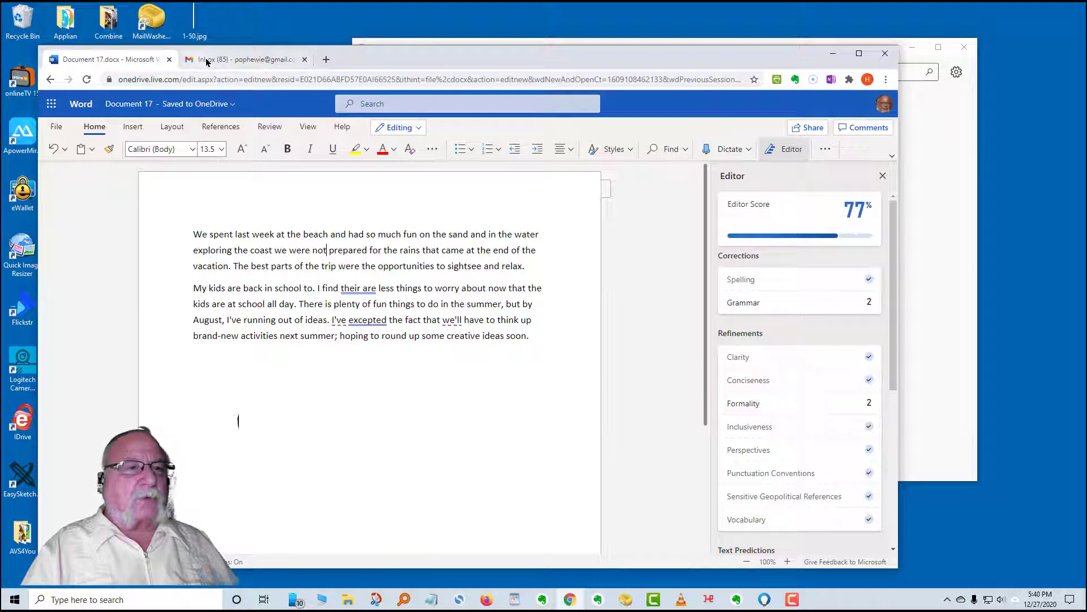
# In the Gmail draft, change 'was' to 'were' and 'oportunities' to 'opportunities'
pyautogui.click(269, 61)
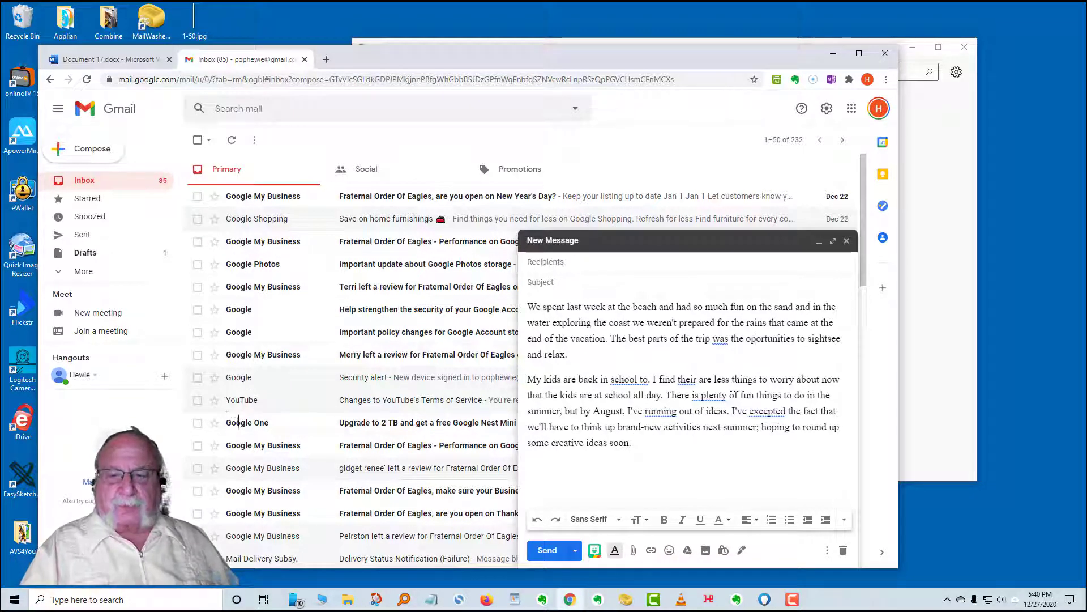
pyautogui.click(719, 339)
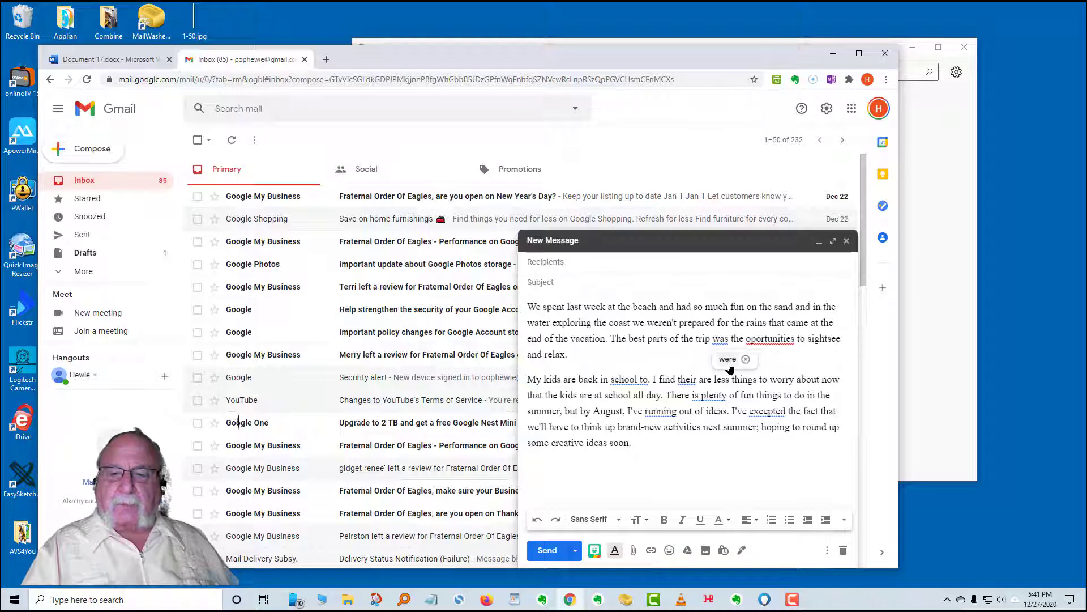
pyautogui.click(728, 359)
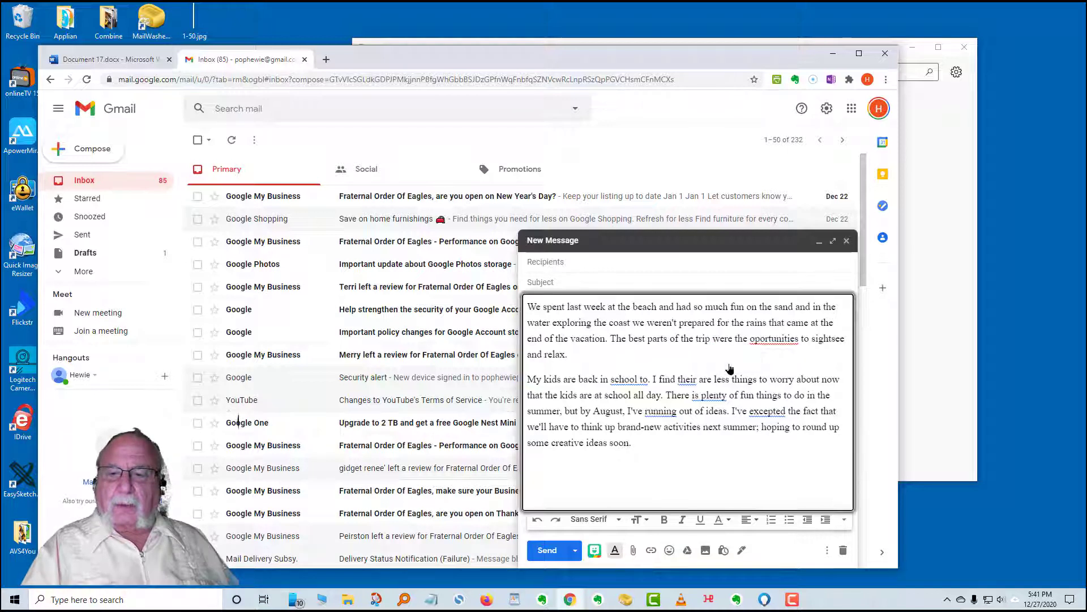
pyautogui.moveTo(780, 343)
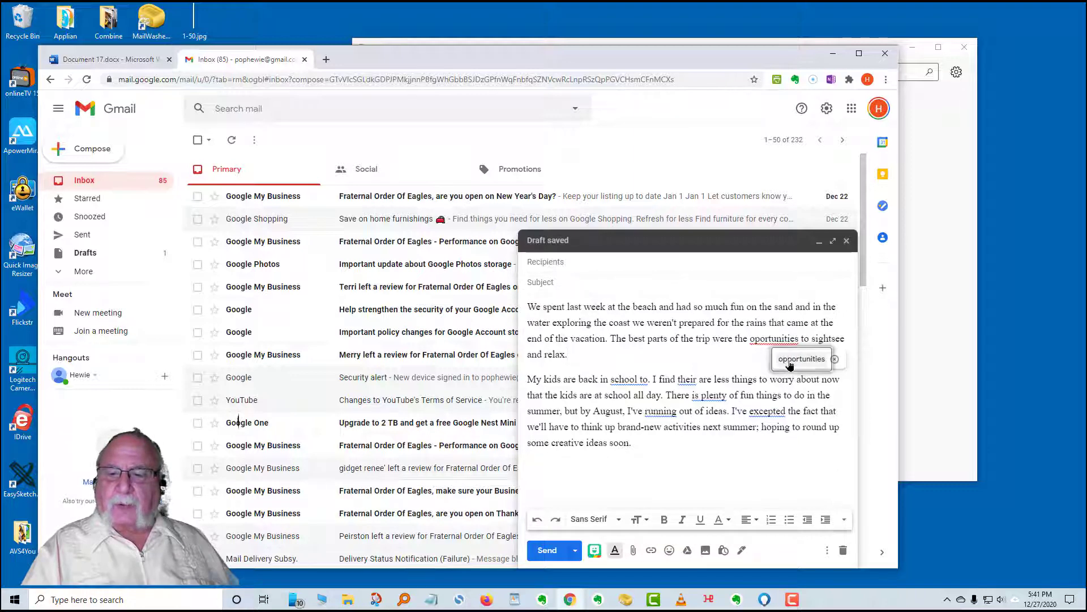
pyautogui.click(790, 363)
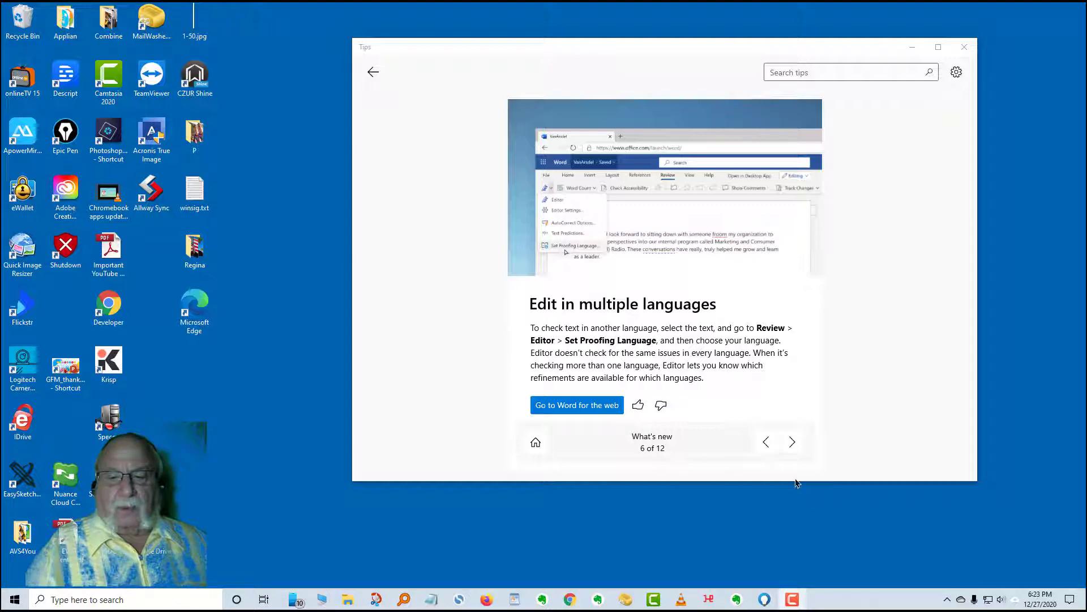
# Advance Tips to tip 7 of 12, Family safety and emergency prep
pyautogui.click(790, 448)
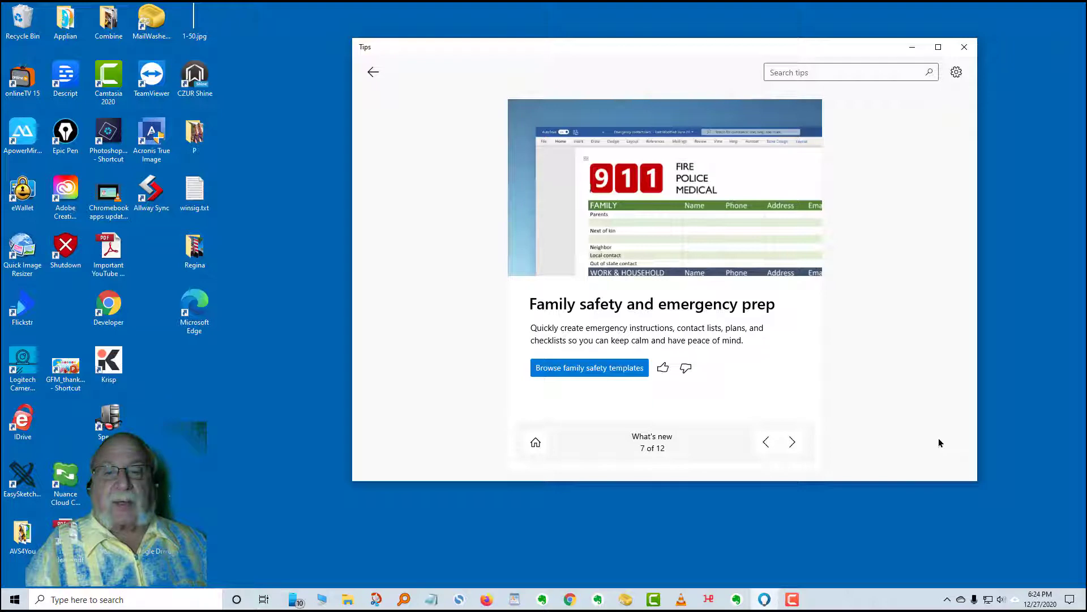
pyautogui.click(603, 374)
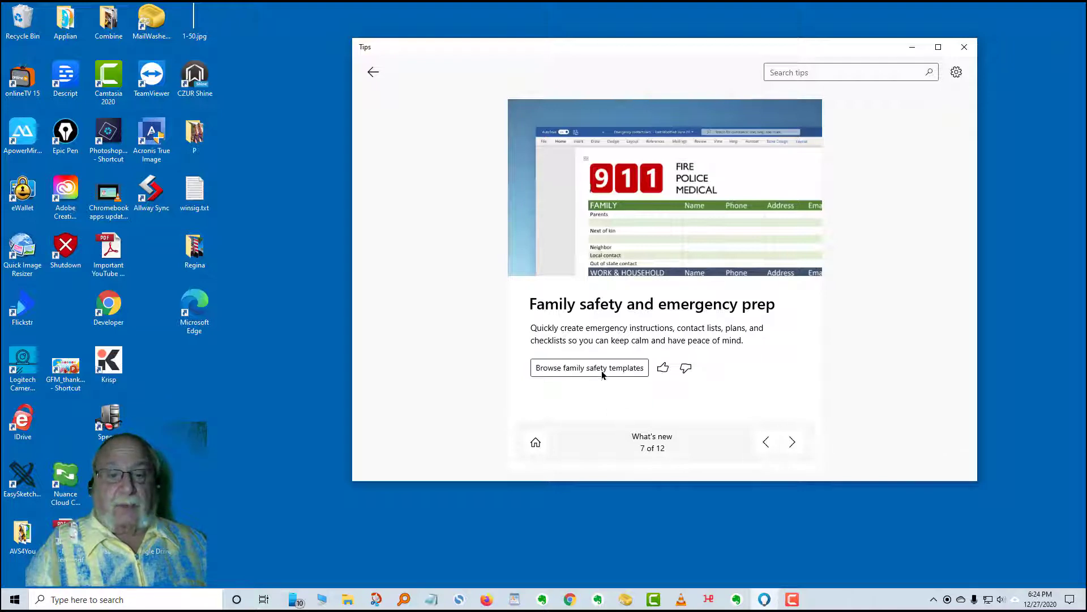
# Browse the Safety and emergency prep template collection, then close the templates browser
pyautogui.click(605, 368)
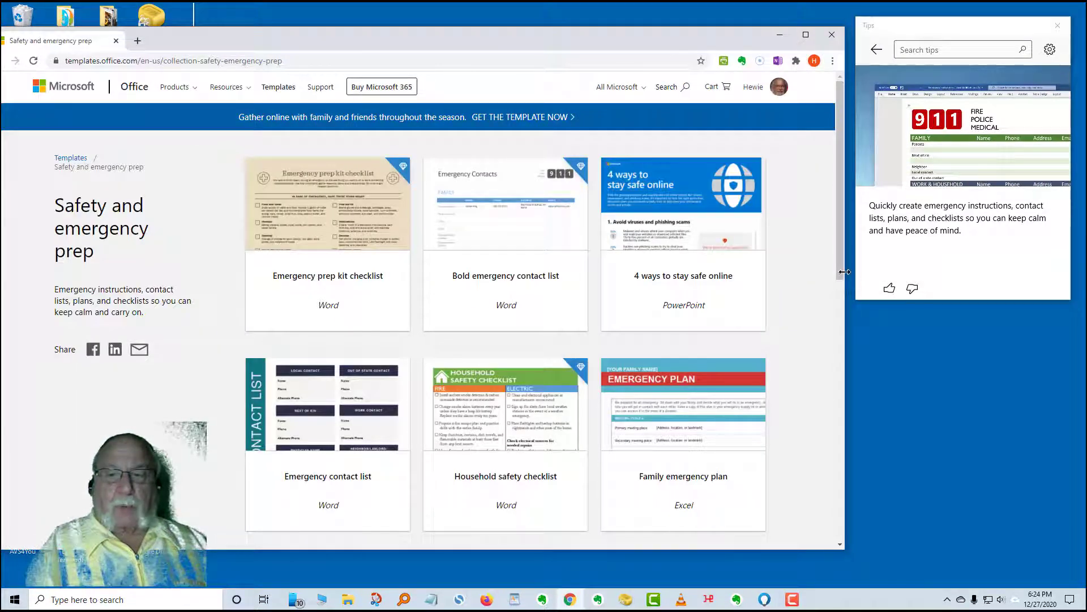
pyautogui.moveTo(842, 271); pyautogui.dragTo(854, 308)
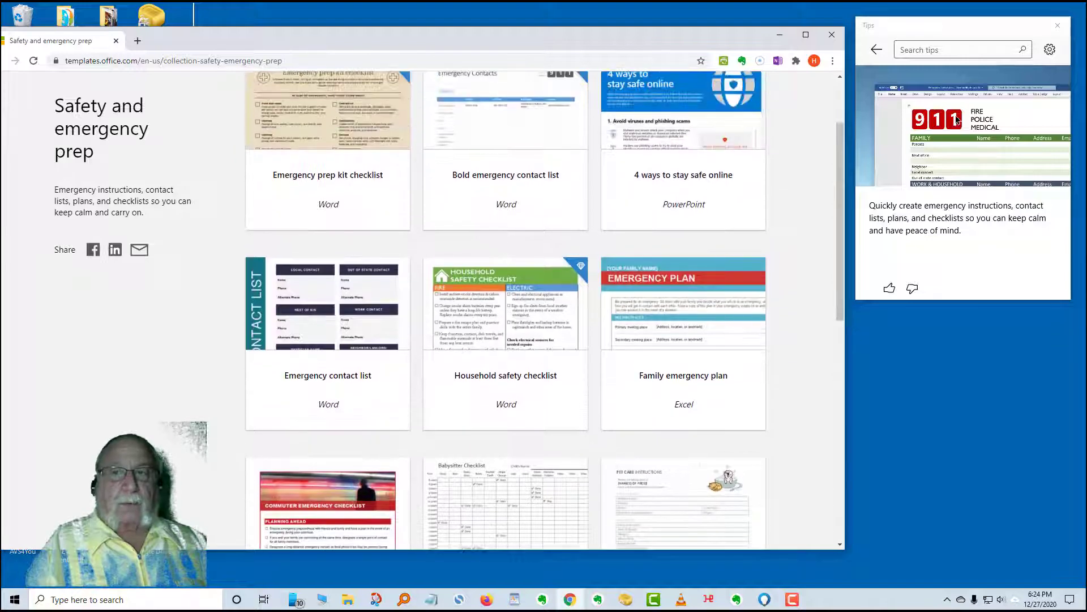
pyautogui.click(832, 34)
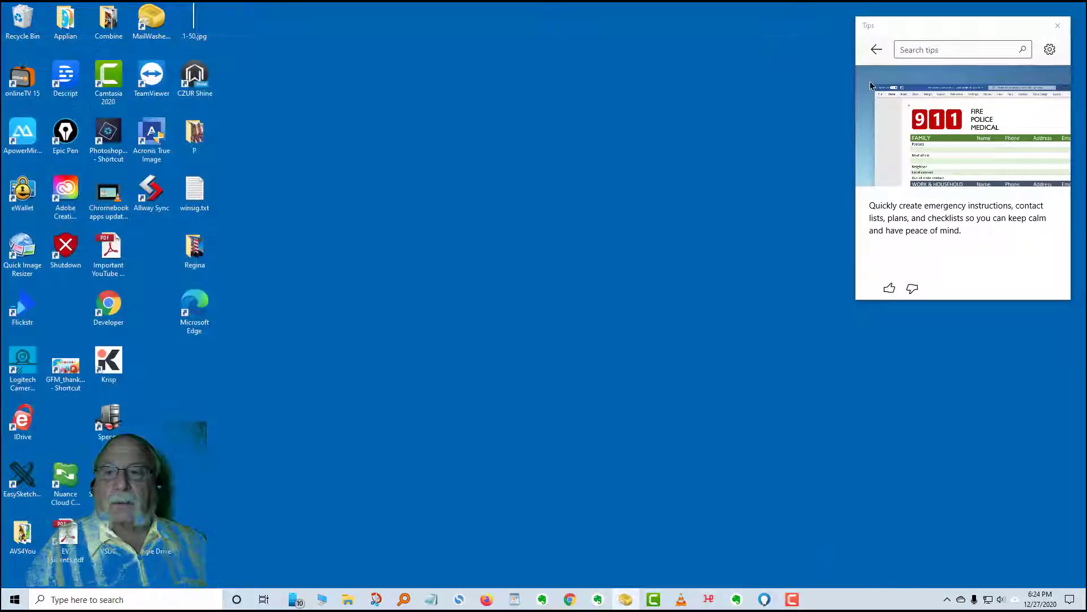
# Expand Tips, advance to tip 8, then browse and close the Family Activities templates
pyautogui.click(876, 49)
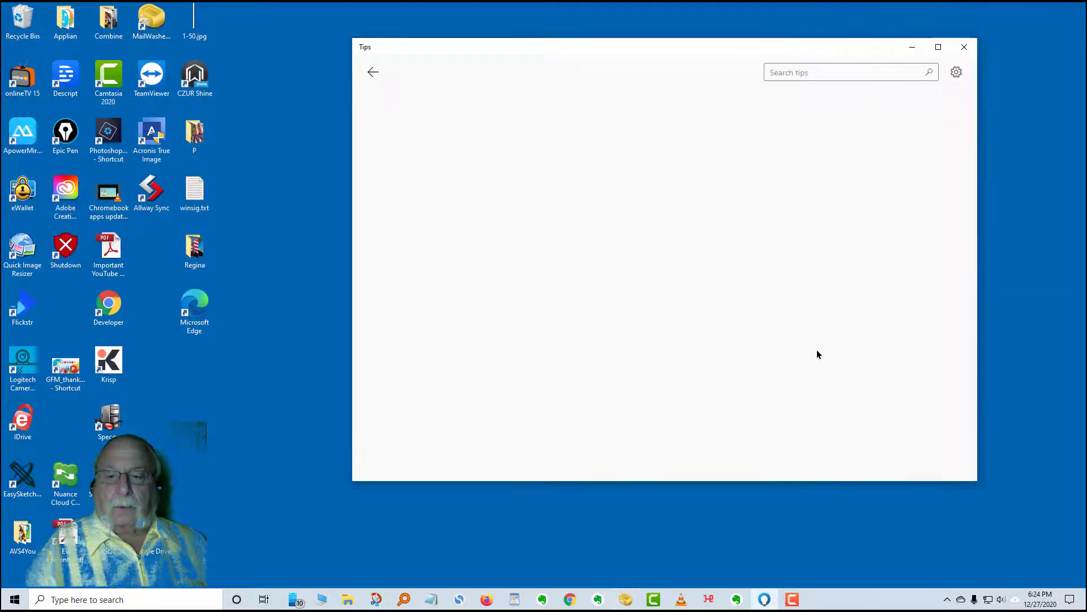
pyautogui.click(794, 436)
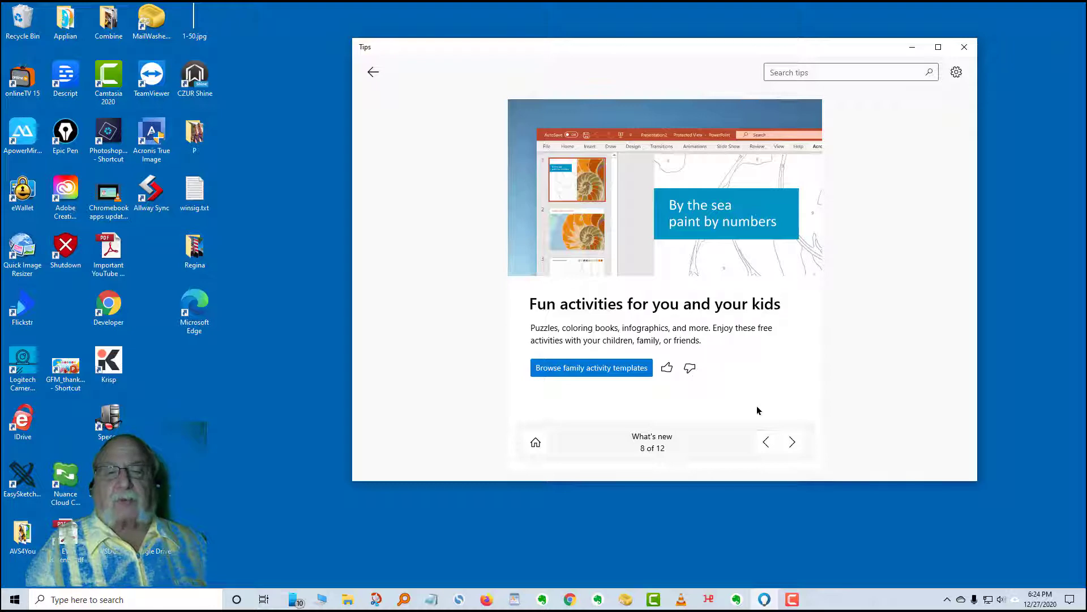
pyautogui.click(633, 369)
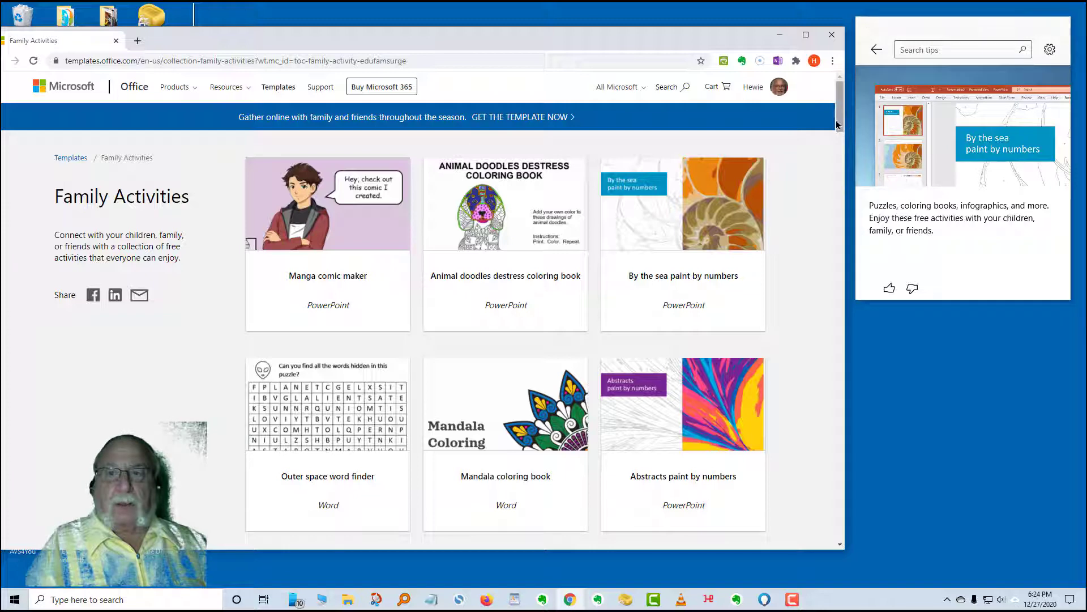
pyautogui.moveTo(837, 120); pyautogui.dragTo(837, 170)
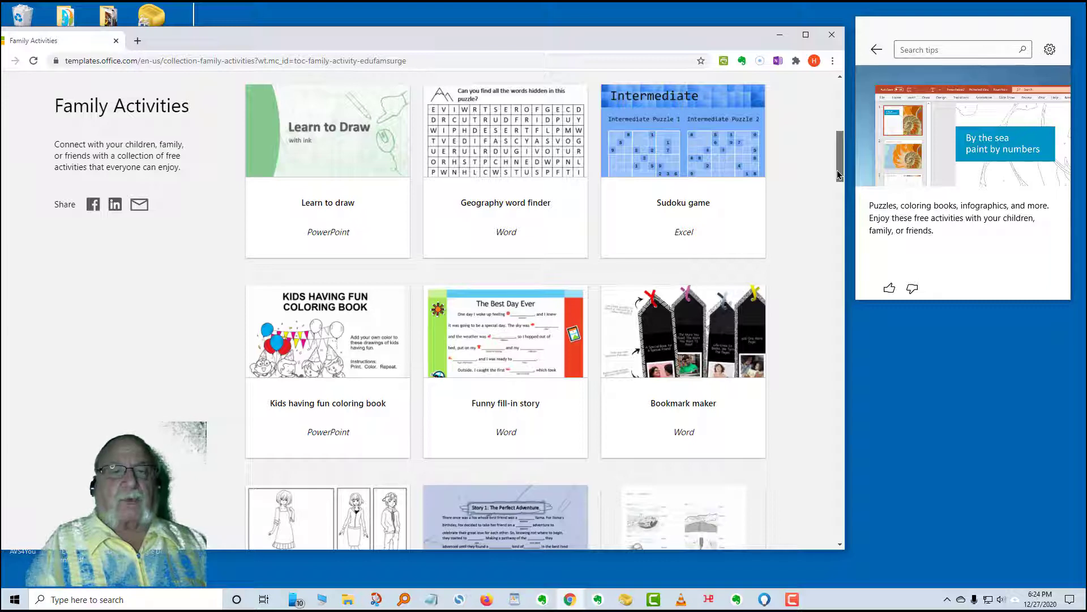
pyautogui.moveTo(837, 171)
pyautogui.mouseDown()
pyautogui.moveTo(837, 294)
pyautogui.moveTo(853, 346)
pyautogui.mouseUp()
pyautogui.moveTo(855, 359); pyautogui.dragTo(855, 379)
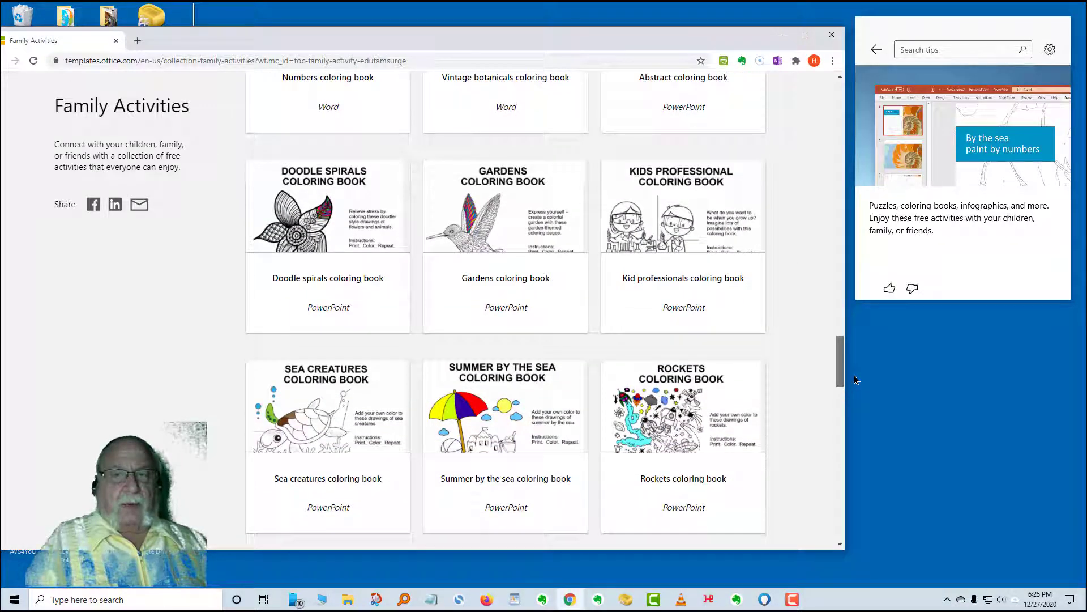
pyautogui.click(824, 42)
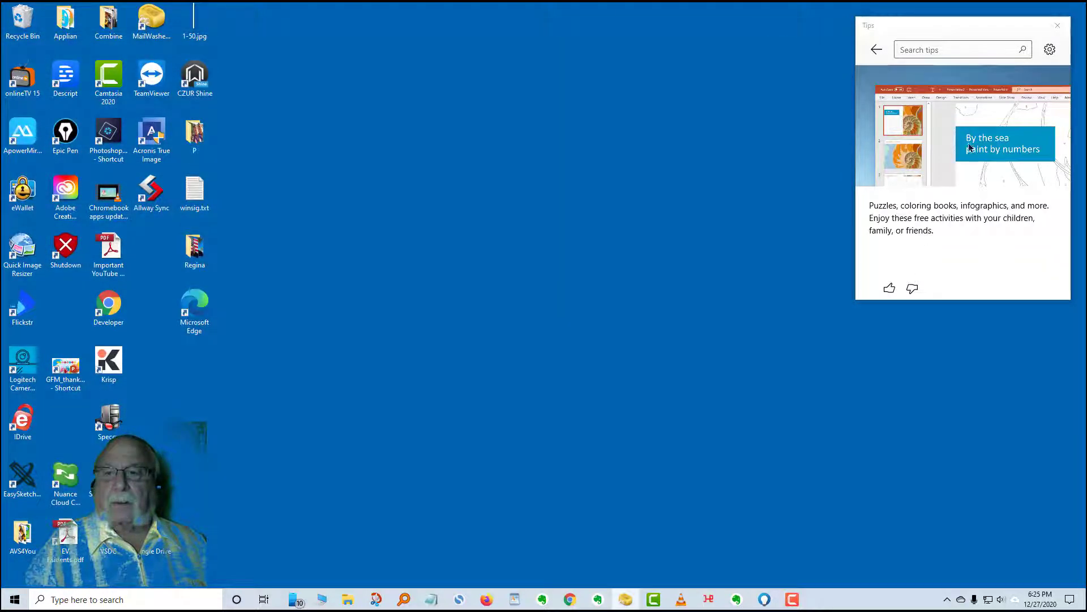
# Expand Tips, go to the Family Tree Generator tip, then browse and close the Family history templates
pyautogui.click(877, 52)
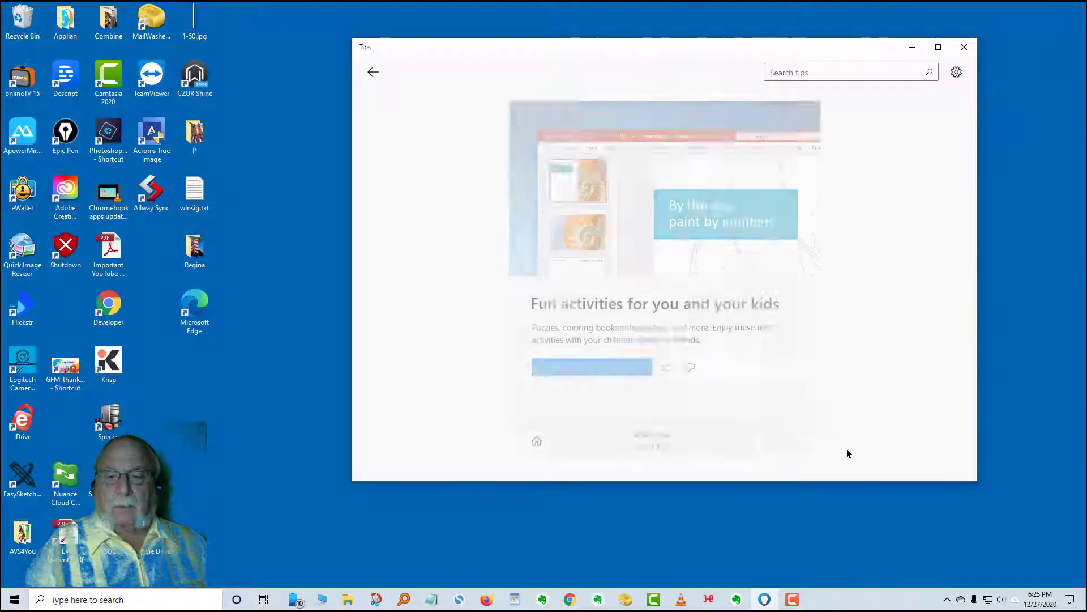
pyautogui.click(792, 442)
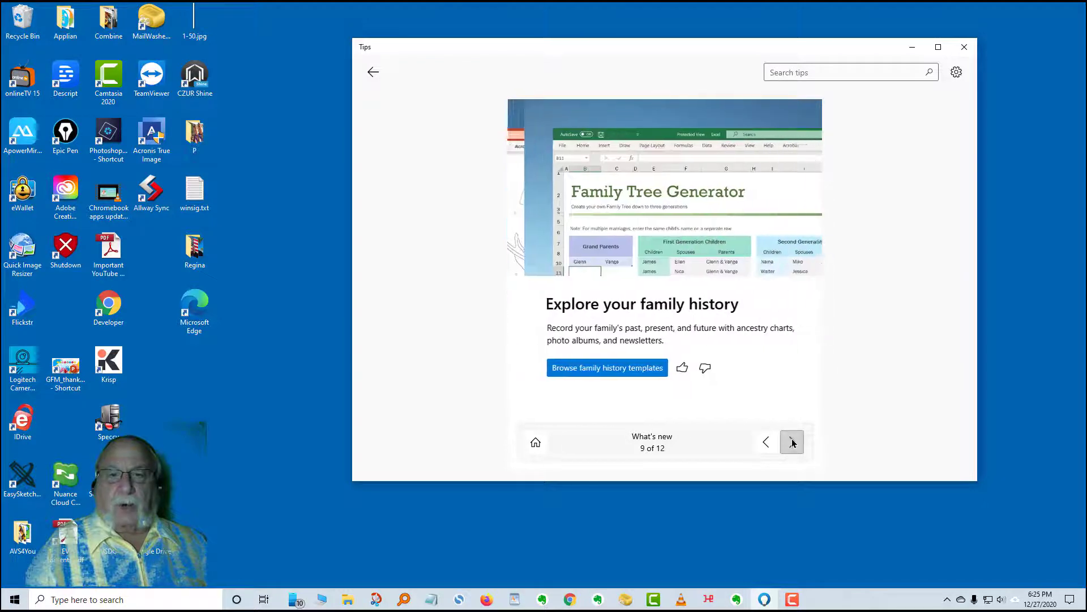
pyautogui.click(596, 368)
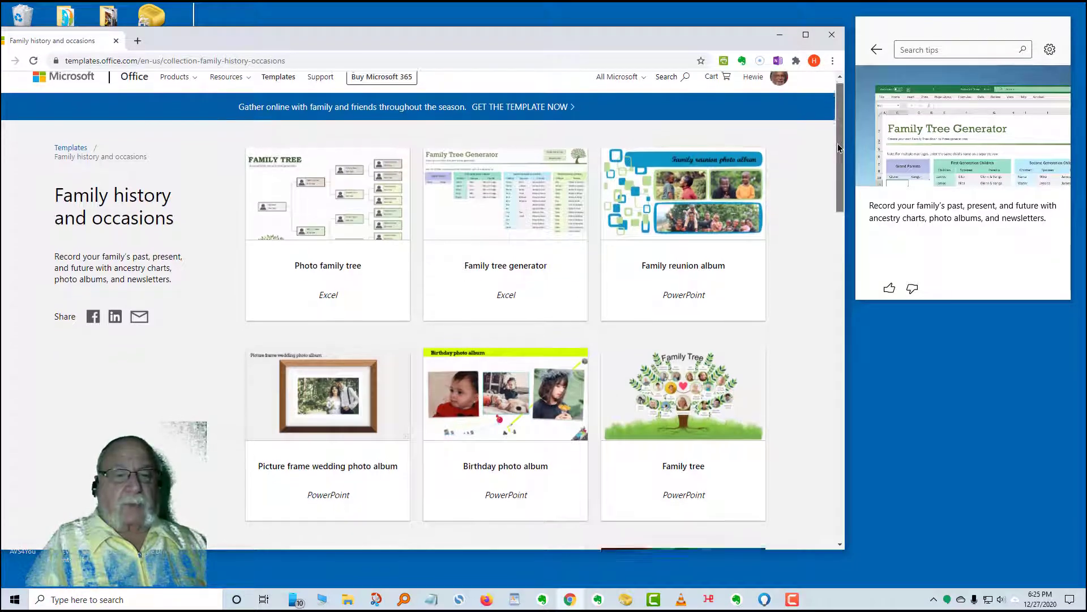
pyautogui.moveTo(841, 144); pyautogui.dragTo(854, 312)
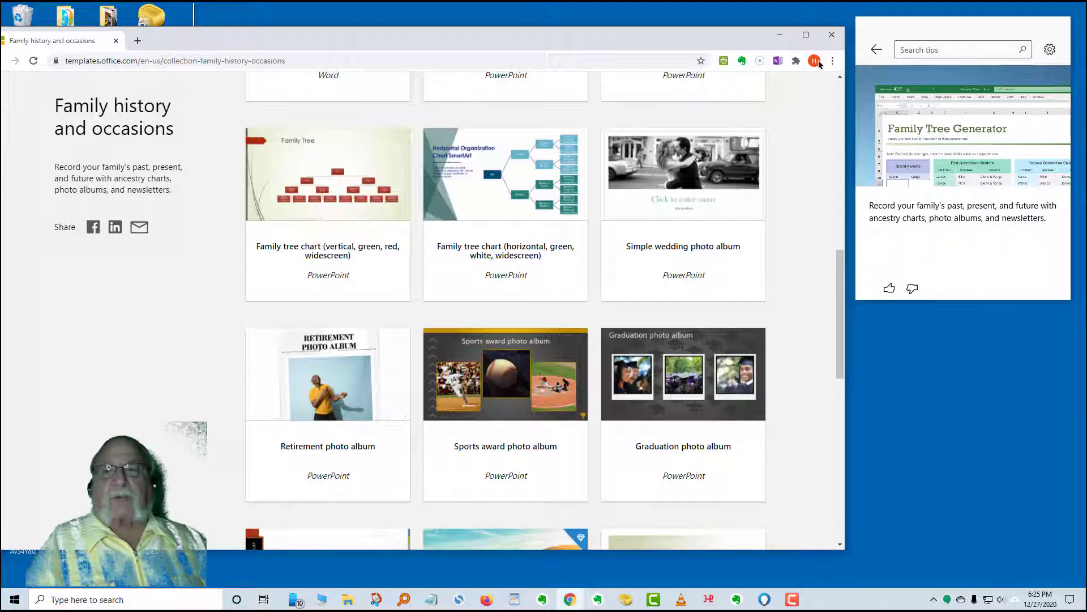
pyautogui.click(832, 35)
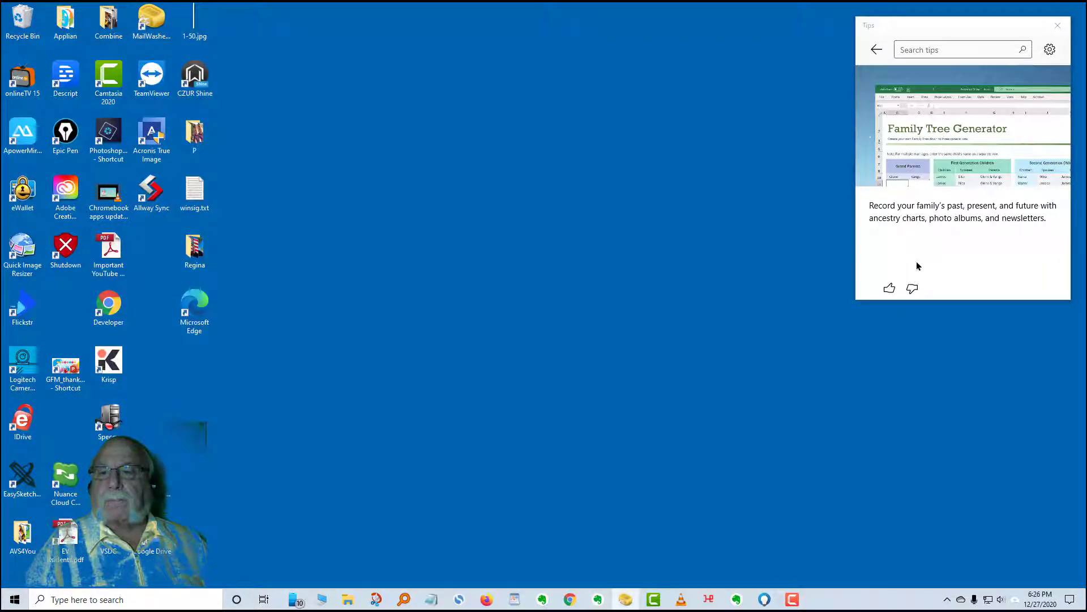
# Expand Tips, go to tip 10 of 12, then browse and close the Home learning templates
pyautogui.click(872, 50)
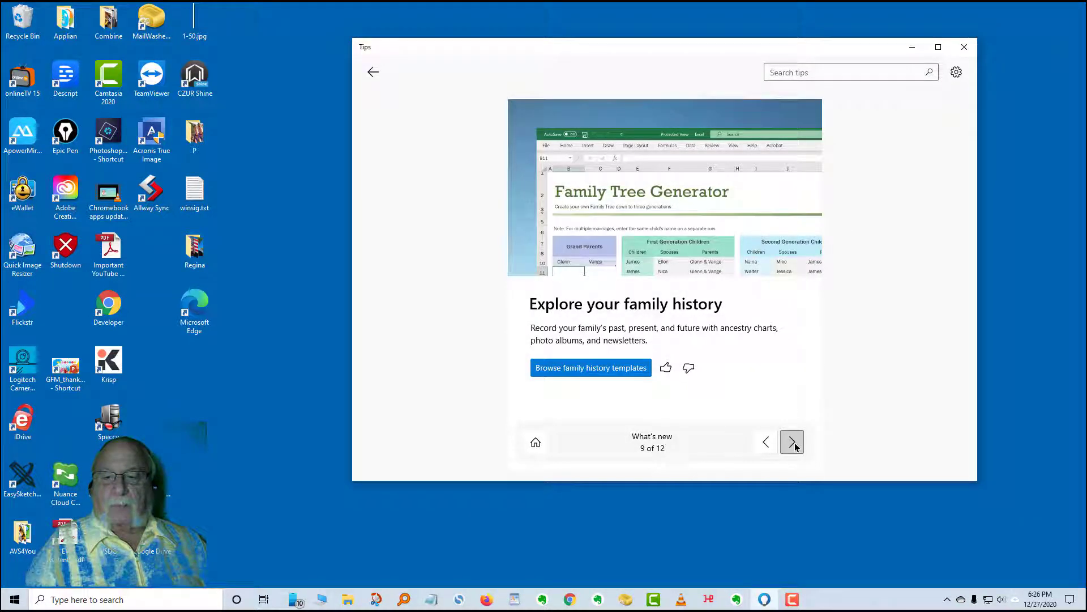
pyautogui.click(792, 442)
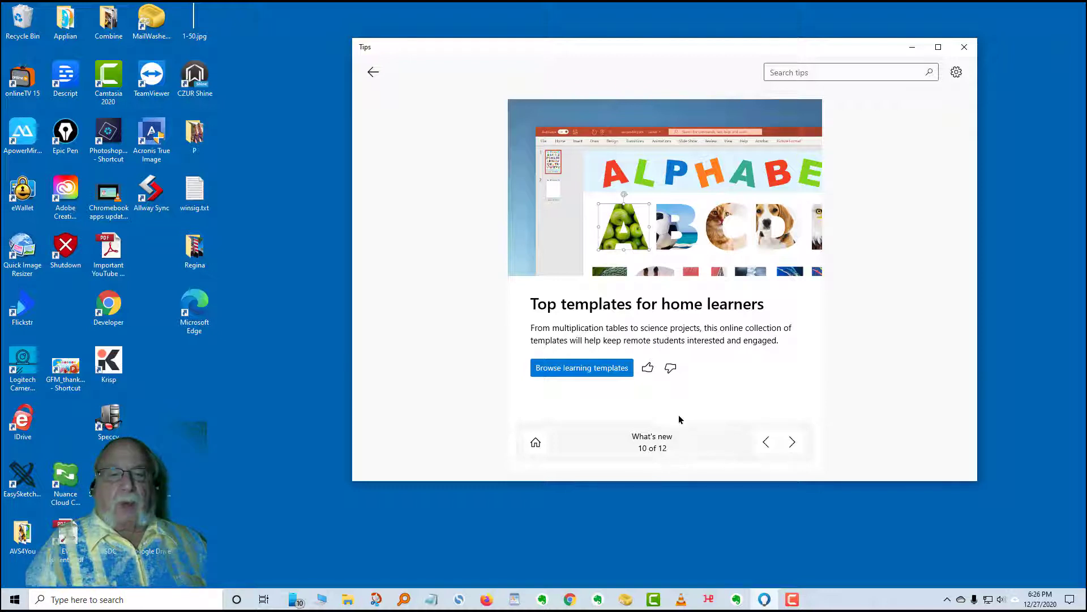
pyautogui.click(598, 369)
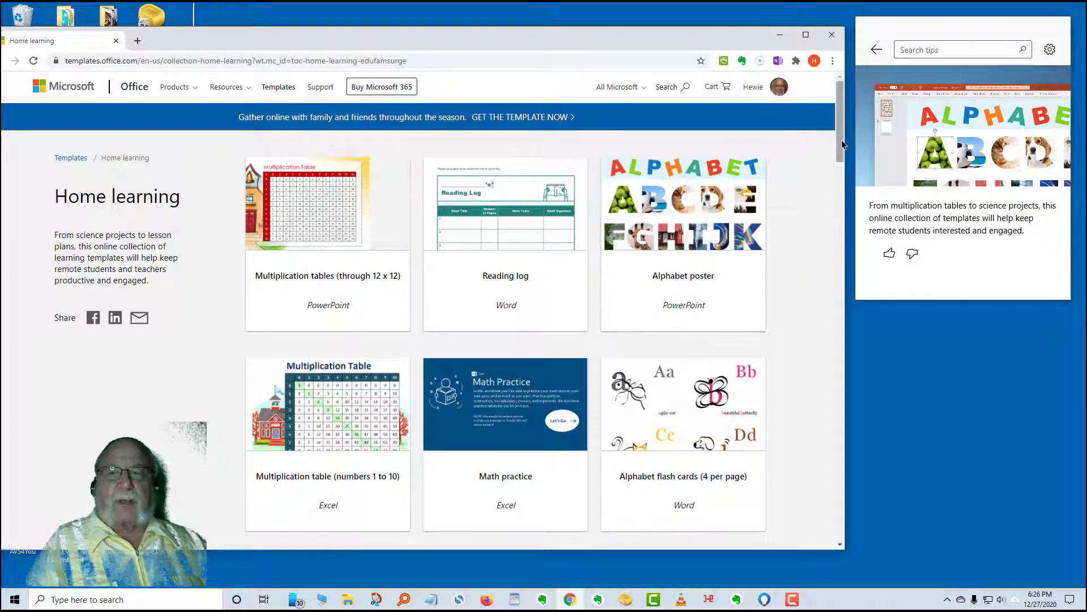
pyautogui.moveTo(843, 143); pyautogui.dragTo(893, 474)
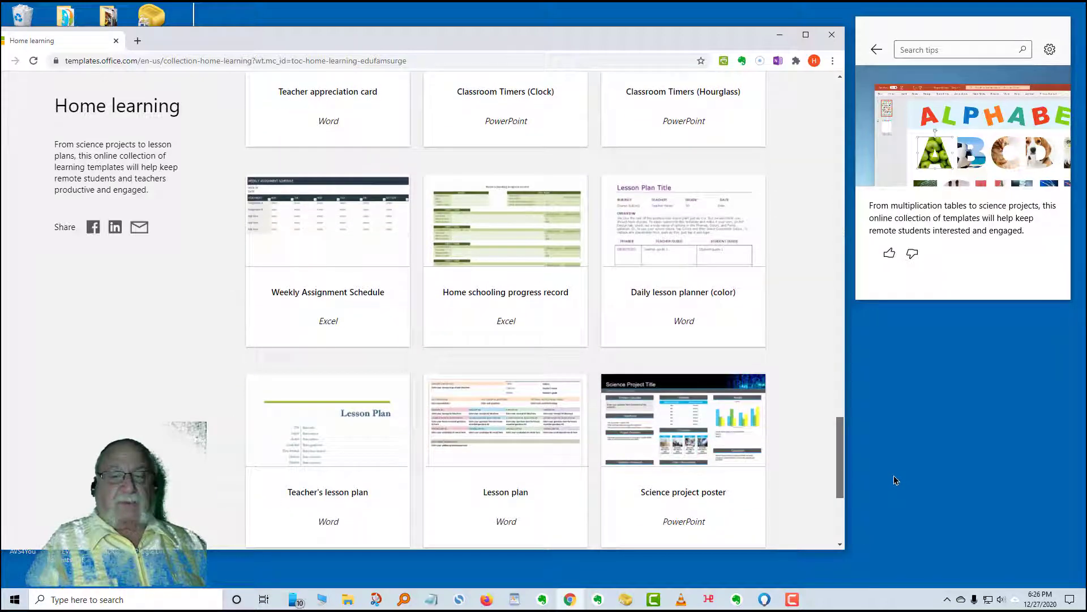
pyautogui.click(832, 38)
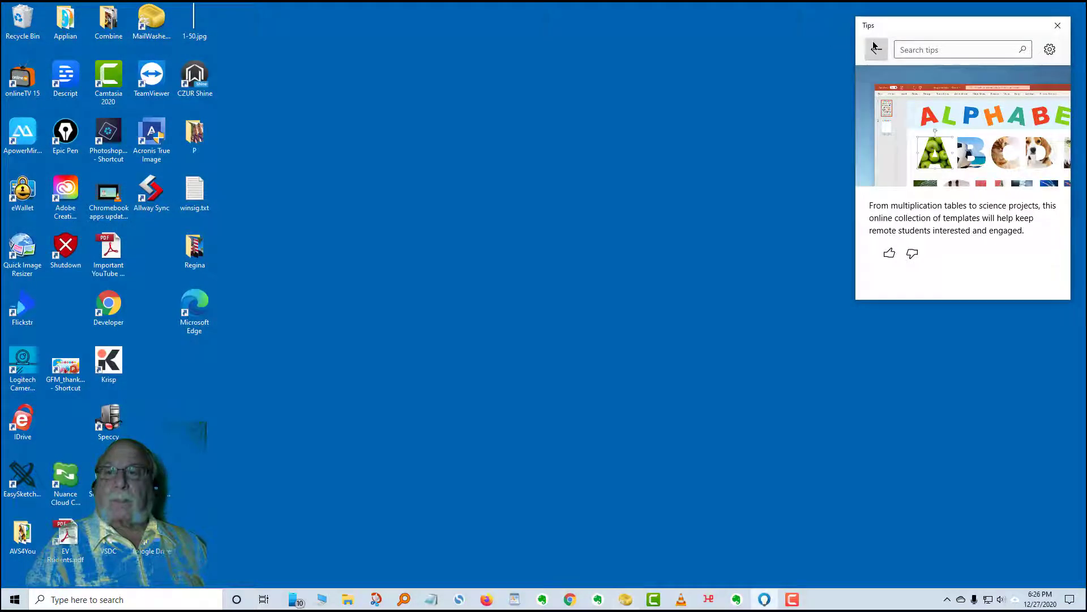
# Go to tip 11, 'Add emoji from your keyboard', and open the emoji panel with Win+period
pyautogui.click(872, 40)
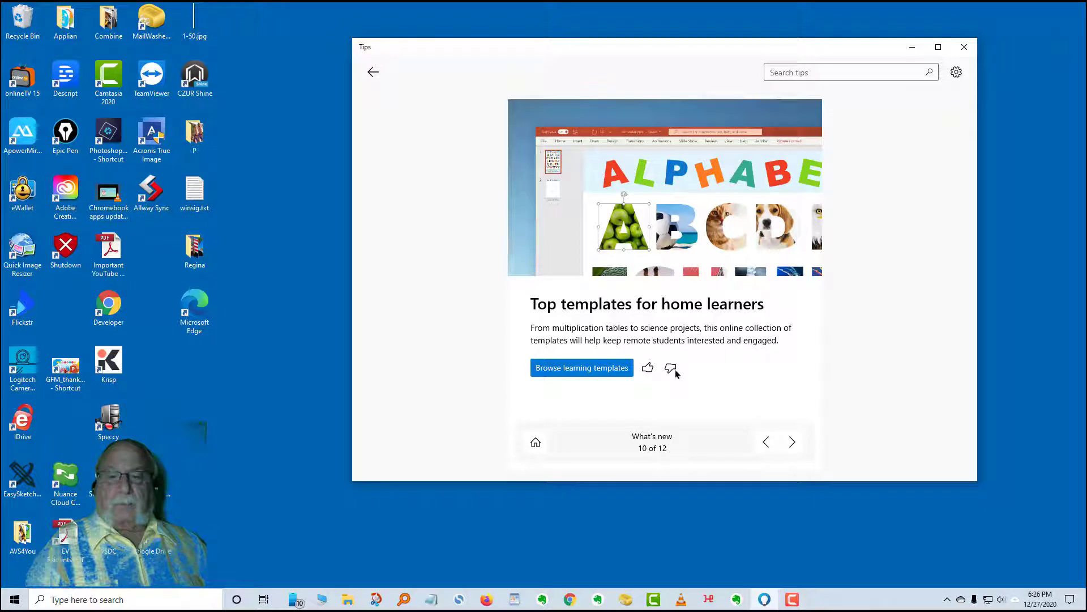
pyautogui.click(792, 442)
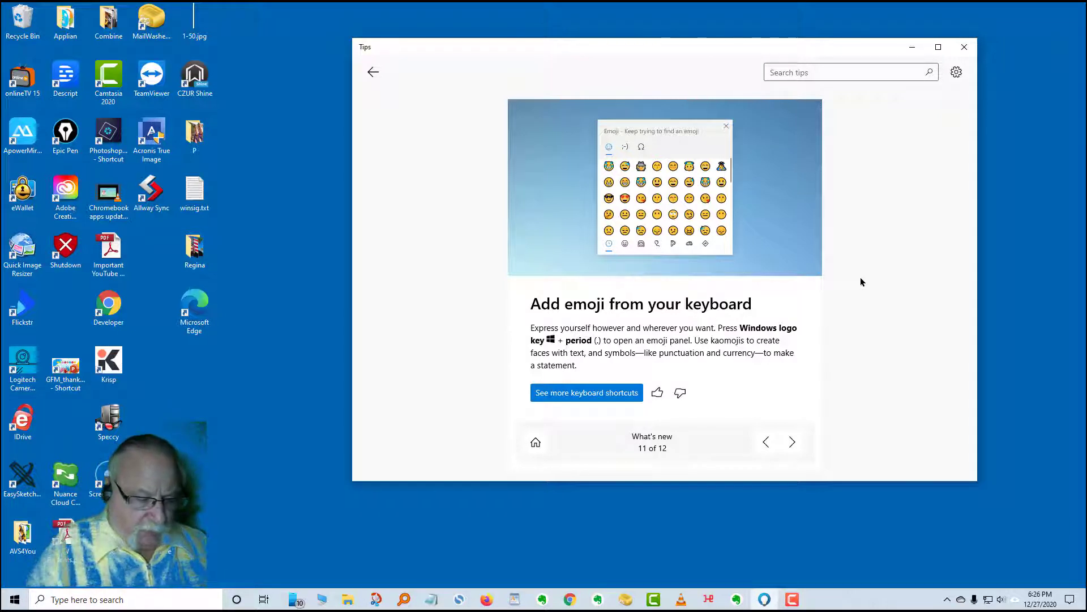
pyautogui.press('super+period')
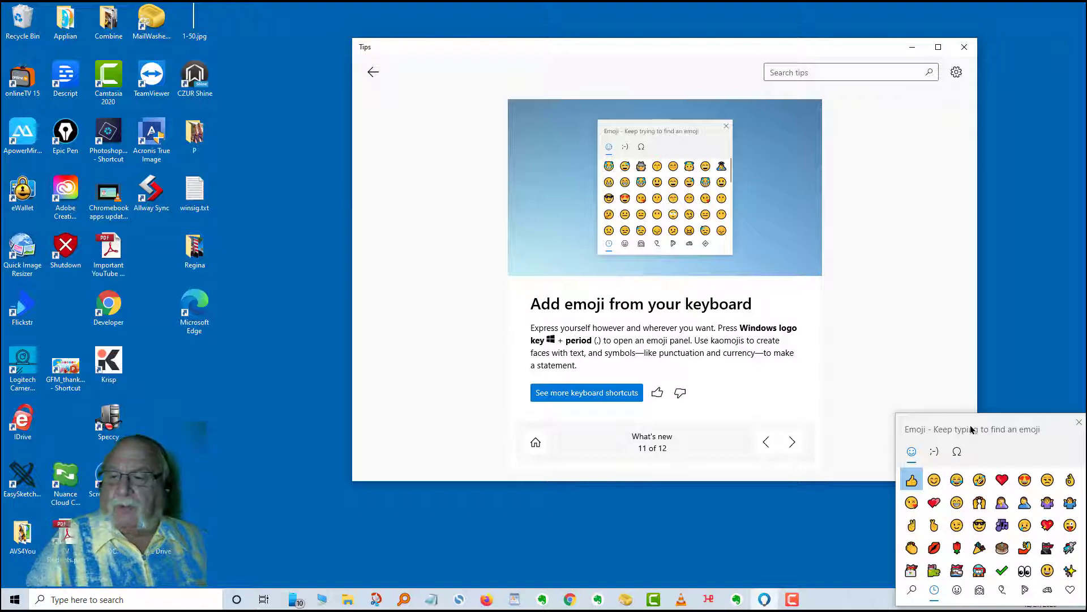
pyautogui.moveTo(972, 430); pyautogui.dragTo(508, 81)
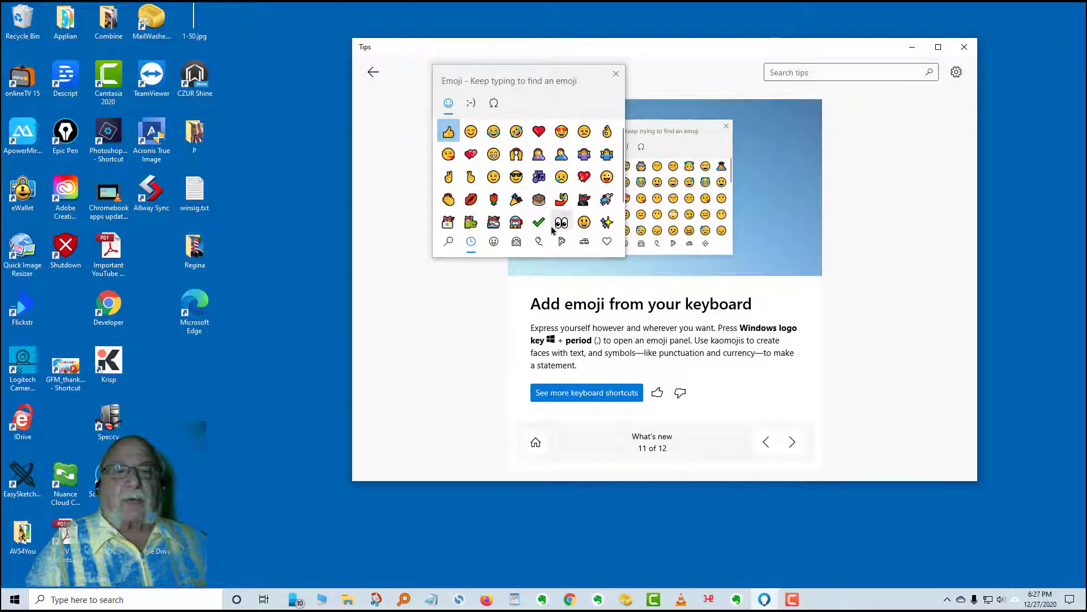
# Browse the smiley, food and heart/symbol emoji categories, then close the emoji panel
pyautogui.click(493, 241)
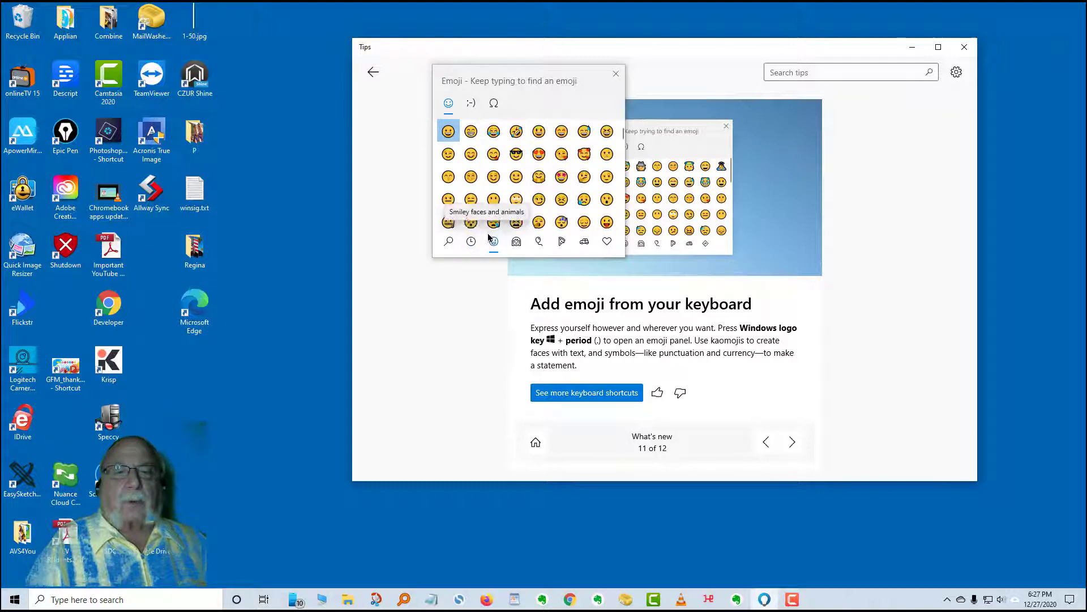
pyautogui.click(563, 242)
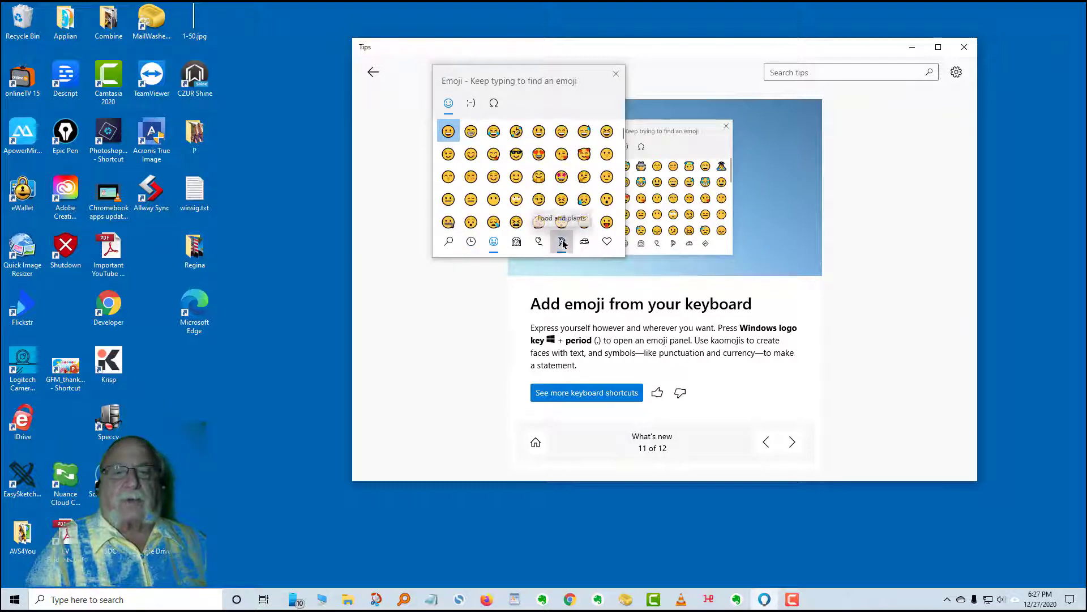
pyautogui.click(613, 242)
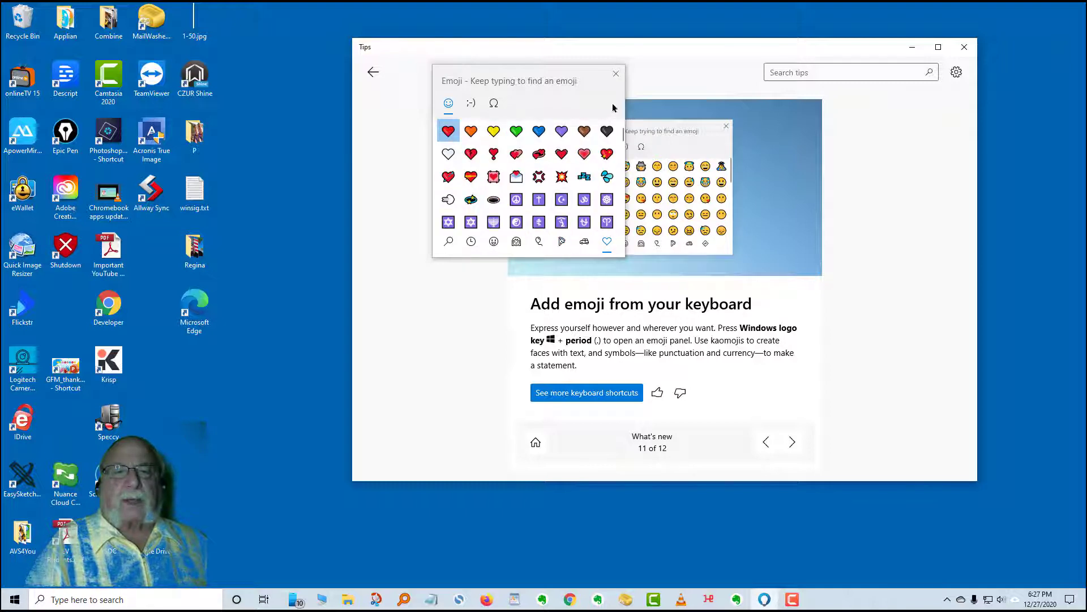
pyautogui.click(615, 75)
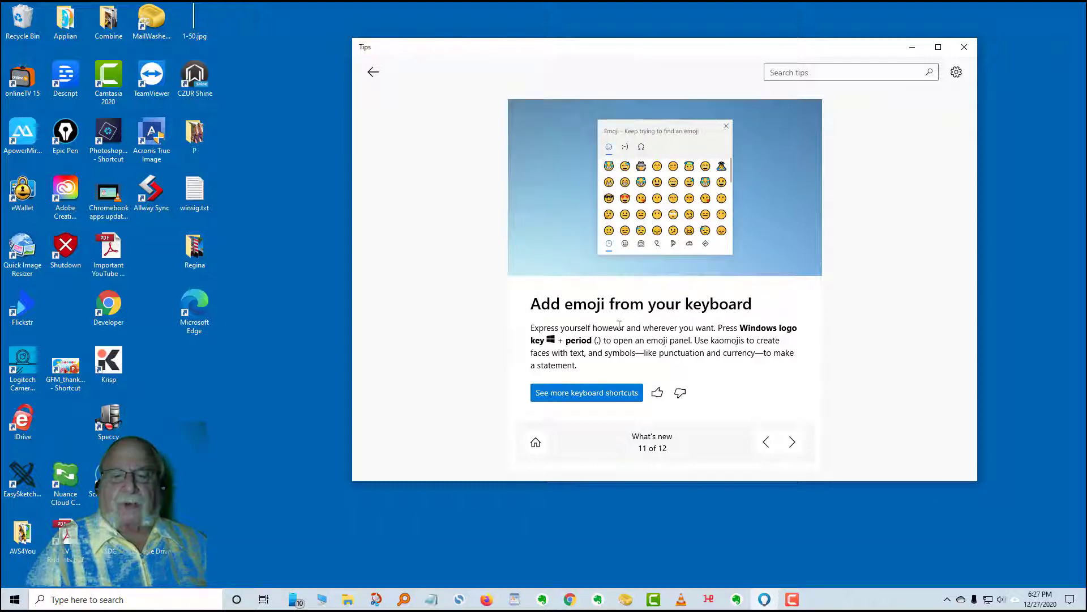
# View the full keyboard shortcuts help page, close it, and restore Tips to a full window
pyautogui.click(602, 393)
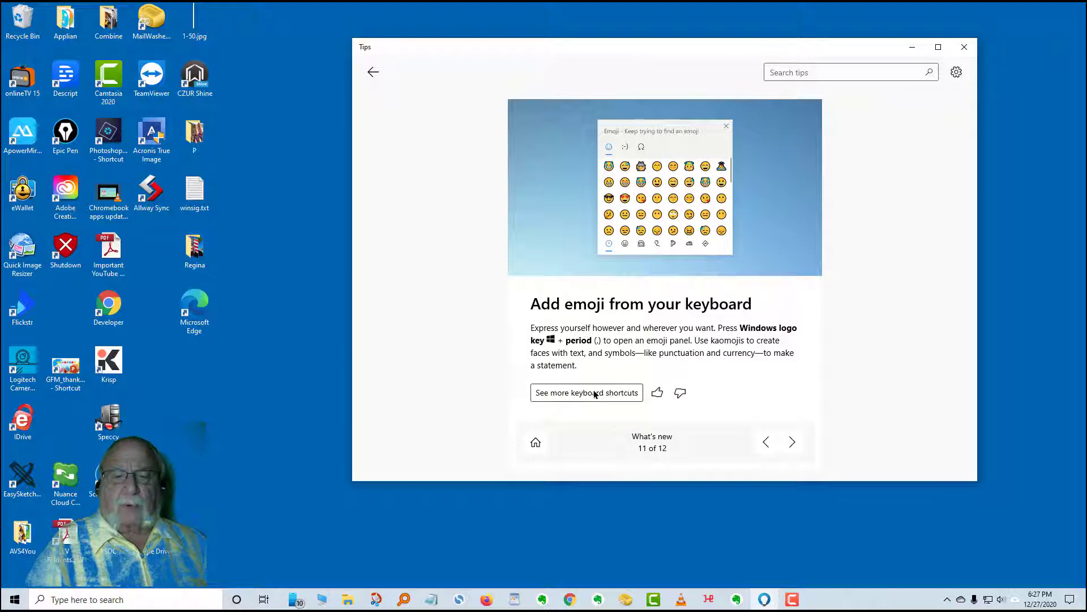
pyautogui.click(595, 393)
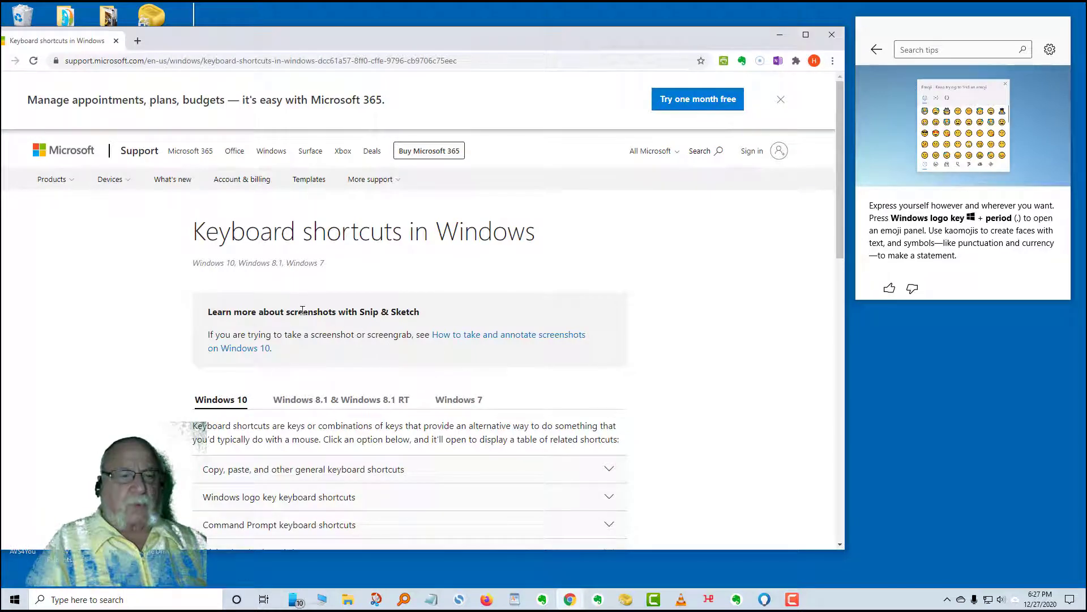
pyautogui.scroll(-6, 302, 311)
pyautogui.scroll(2, 330, 316)
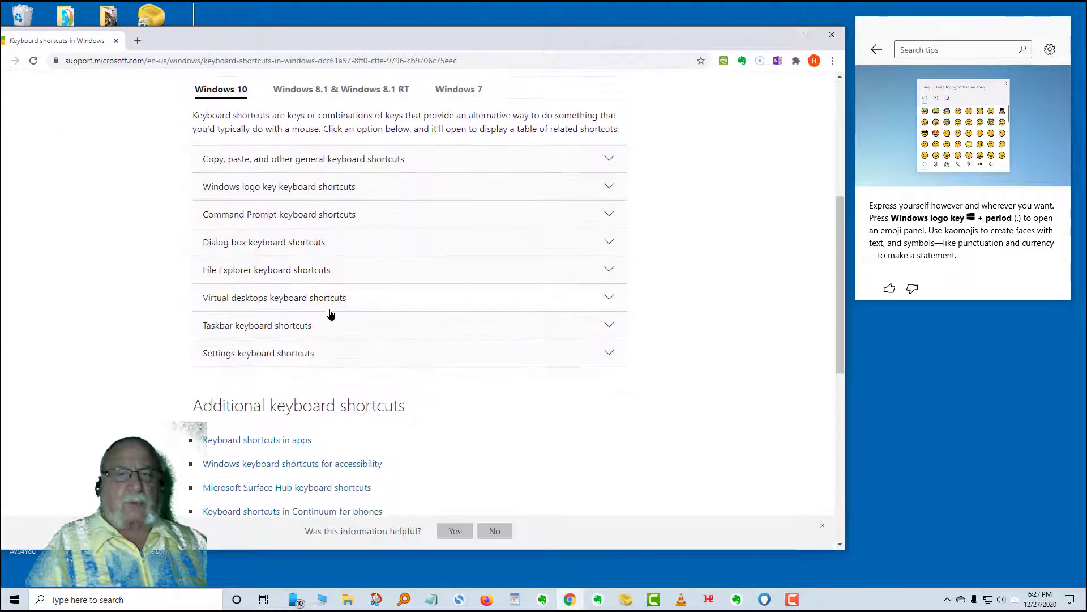
pyautogui.click(833, 35)
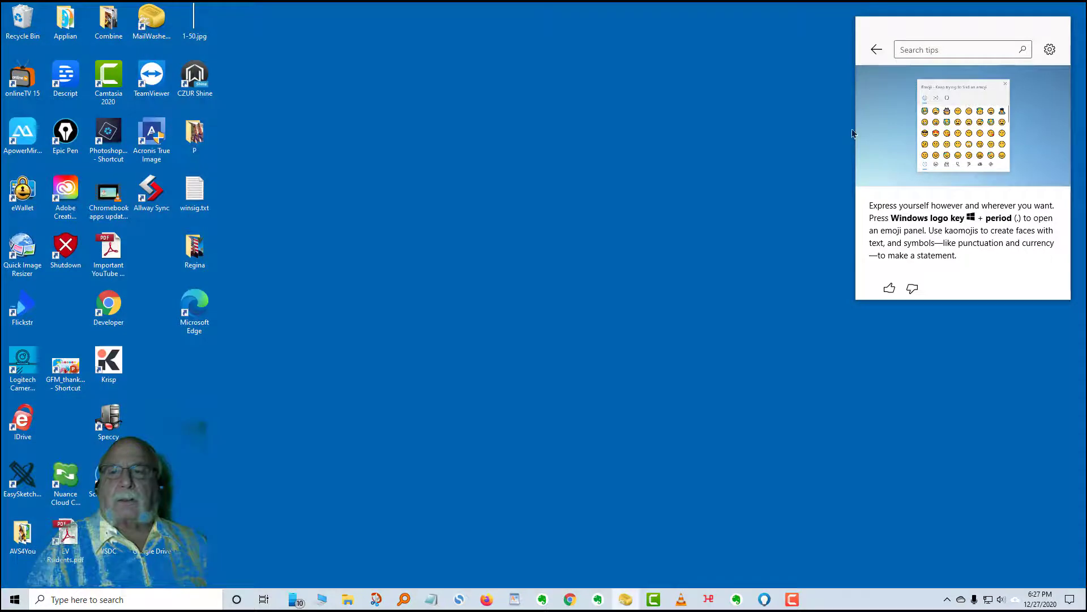
pyautogui.click(876, 54)
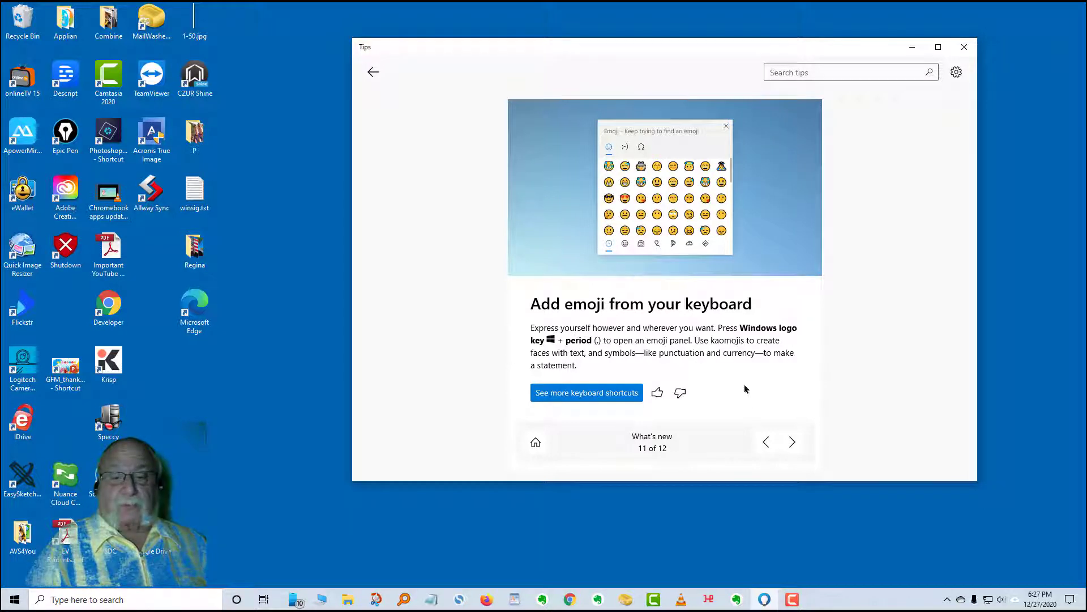
# Advance to tip 12 and snip the hummingbird illustration with Snip & Sketch
pyautogui.click(791, 441)
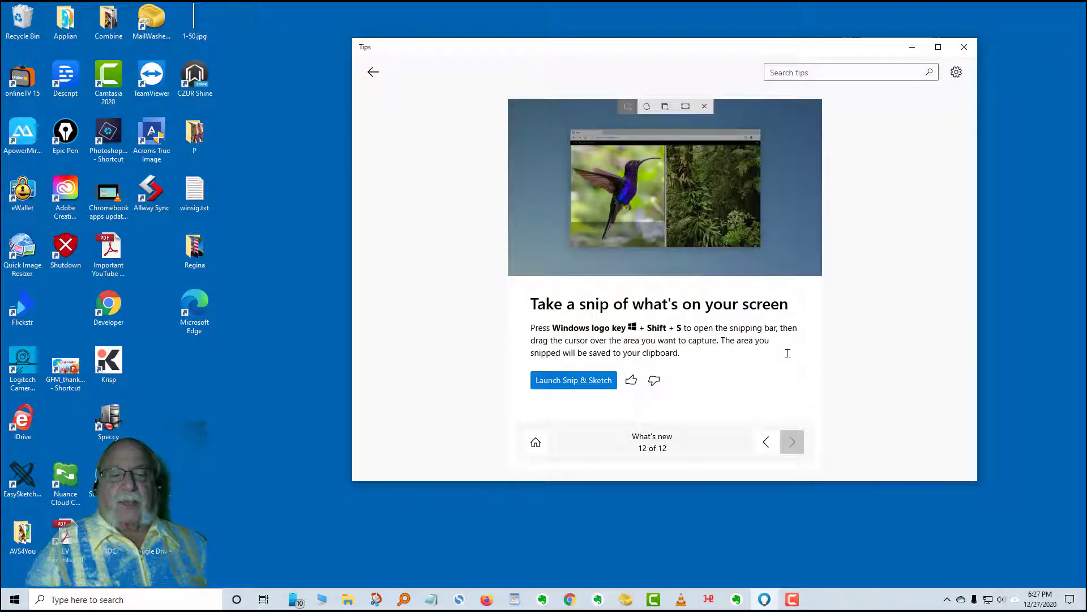
pyautogui.click(584, 382)
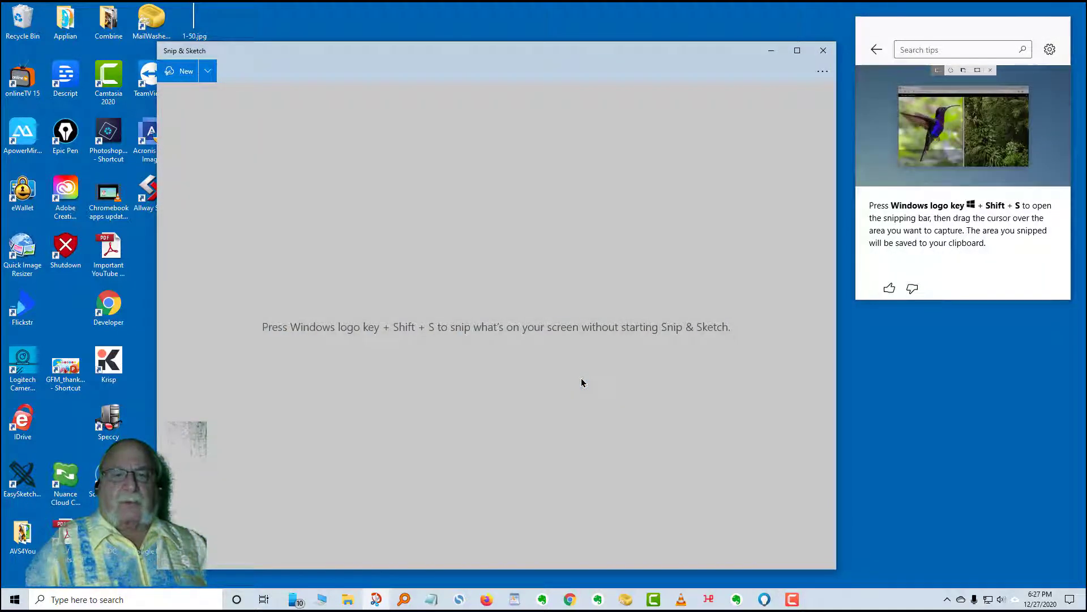
pyautogui.click(185, 73)
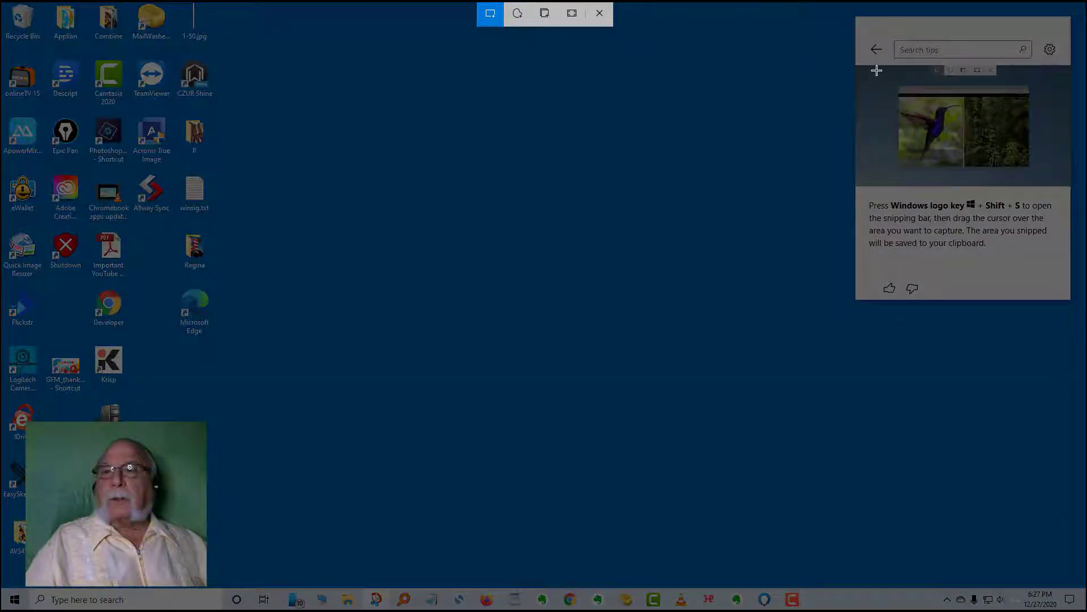
pyautogui.moveTo(876, 70); pyautogui.dragTo(1047, 177)
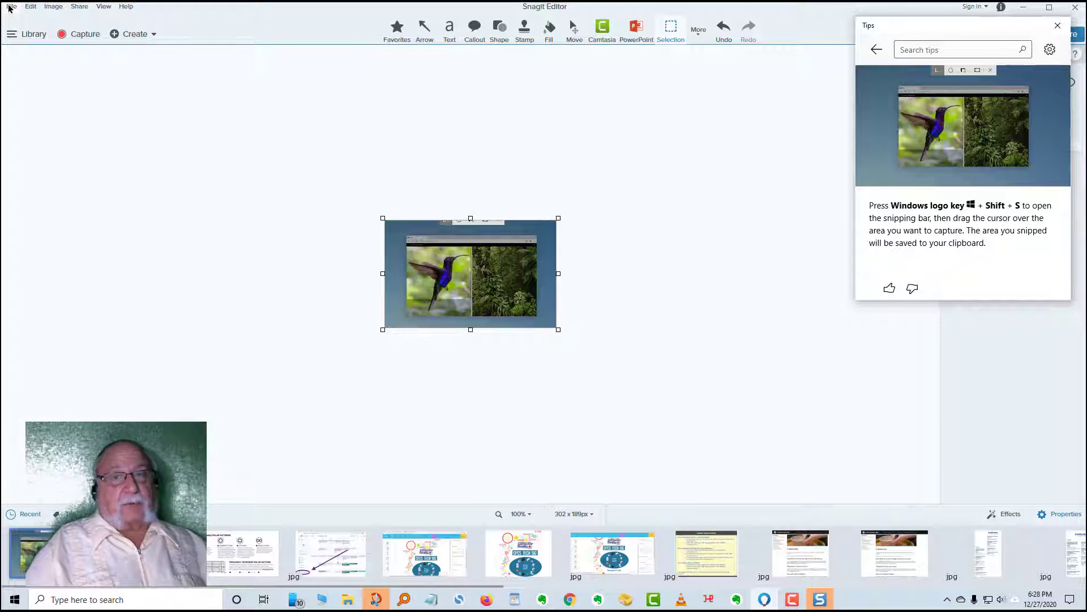
# Check the Snagit Editor's file commands, then close the editor holding the snip
pyautogui.click(10, 8)
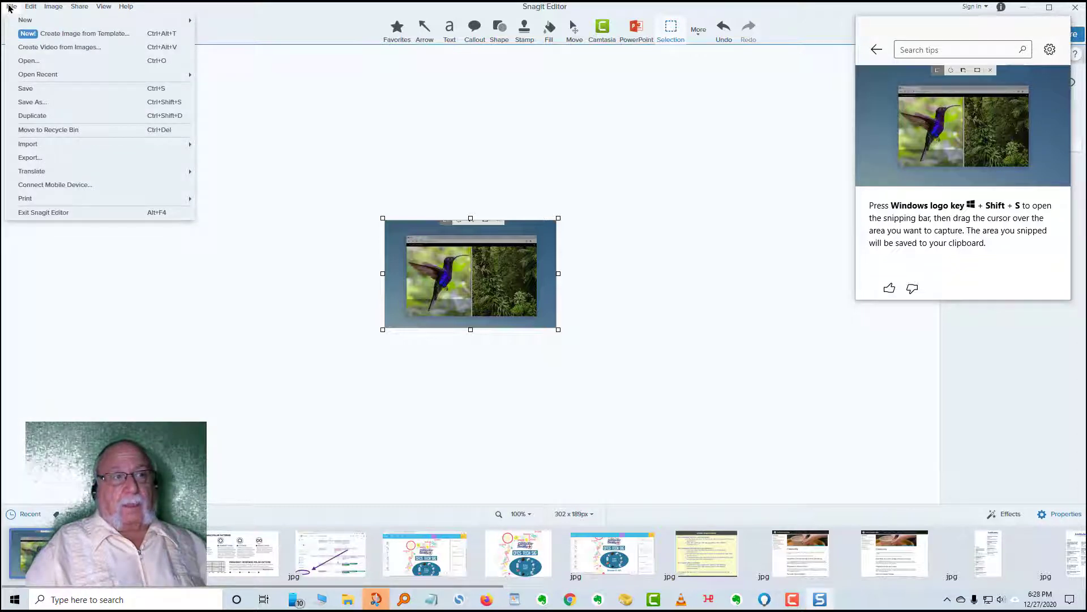
pyautogui.moveTo(33, 6)
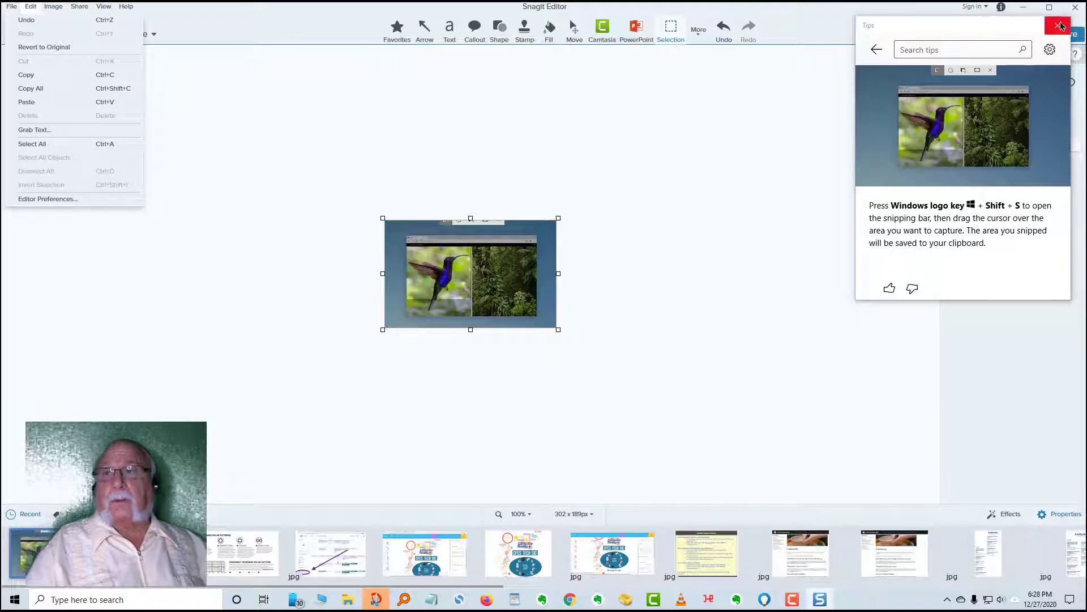
pyautogui.click(1074, 7)
pyautogui.click(1075, 7)
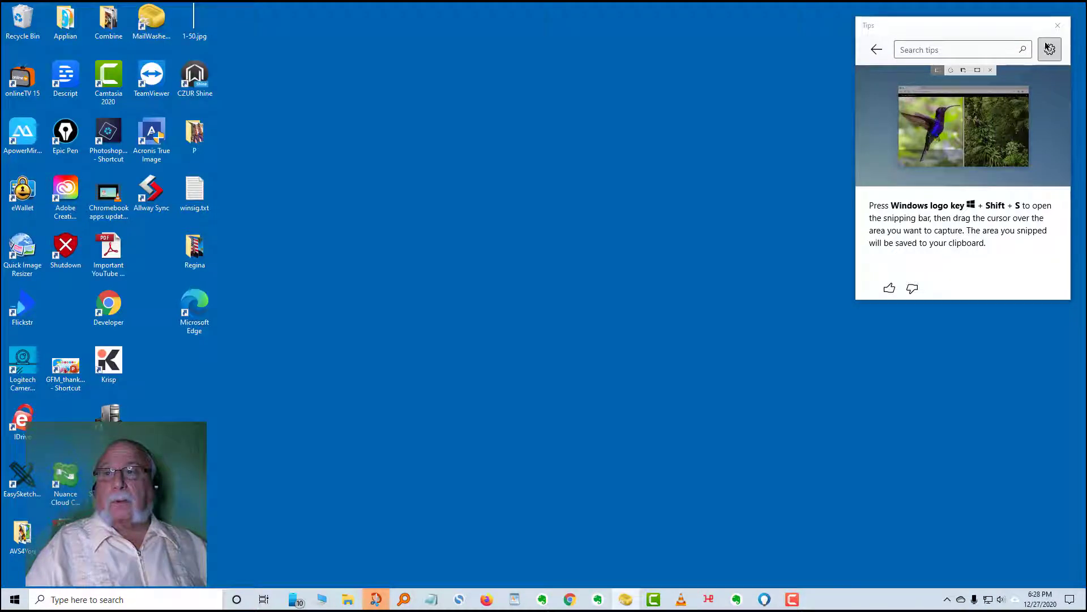
# Expand Tips, go back to its home page, and scroll down through the tip category cards
pyautogui.click(877, 49)
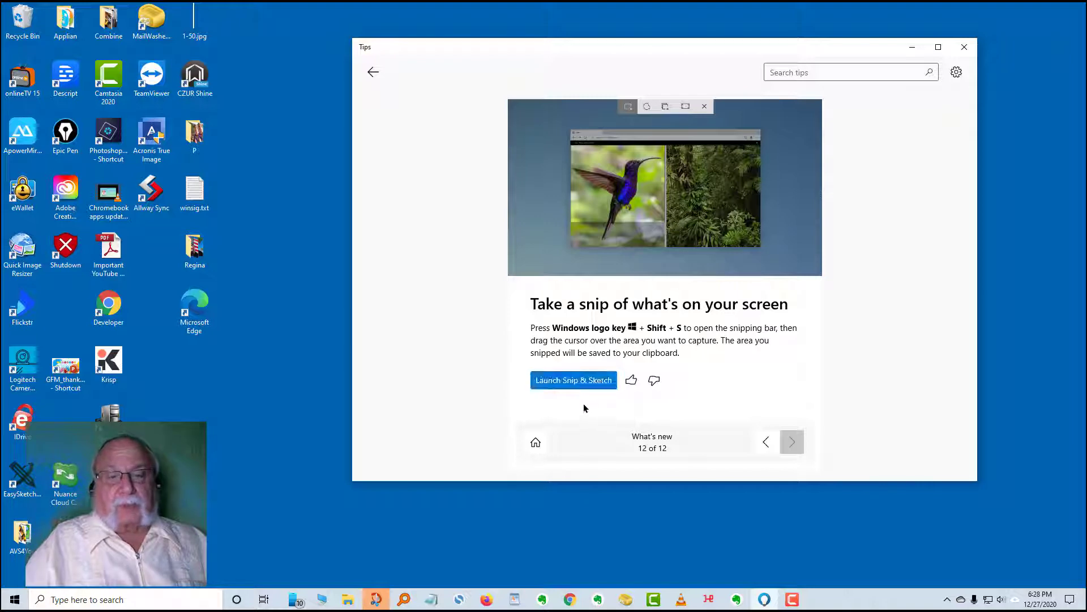
pyautogui.click(374, 70)
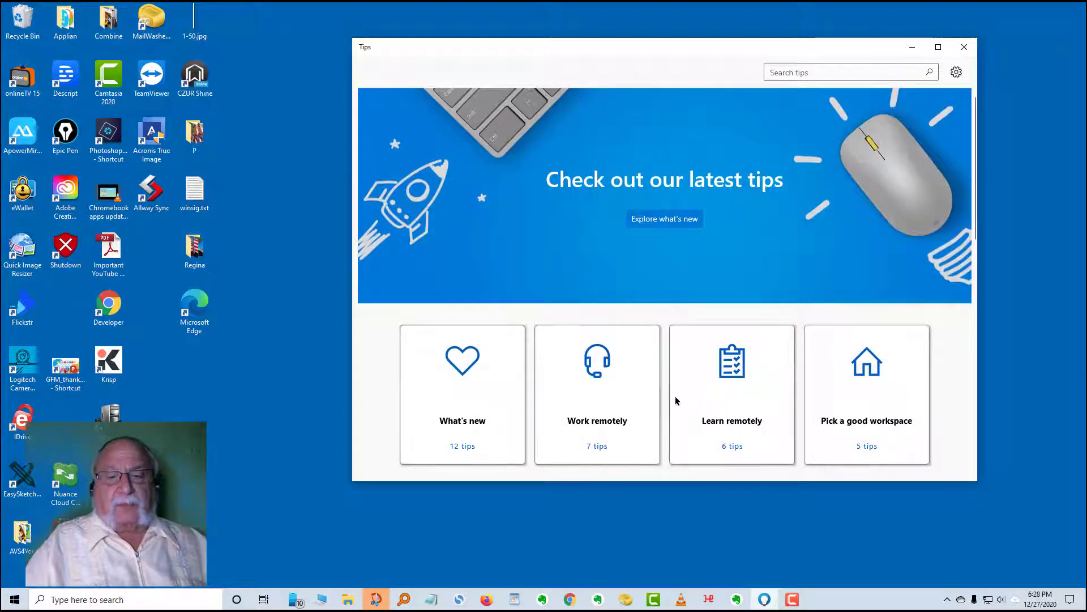
pyautogui.scroll(-5, 674, 396)
pyautogui.scroll(-5, 674, 400)
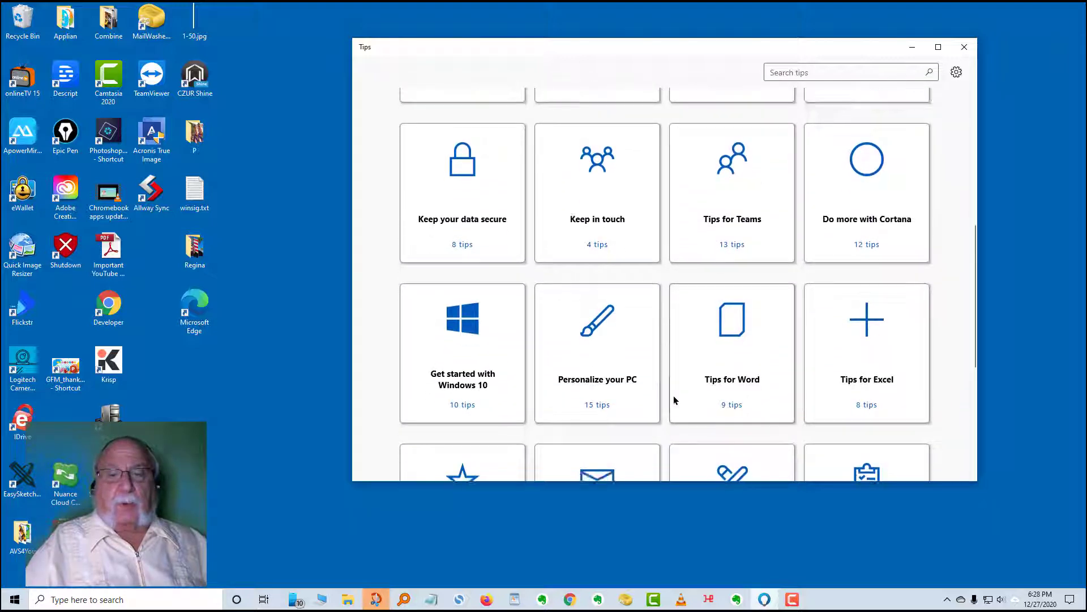